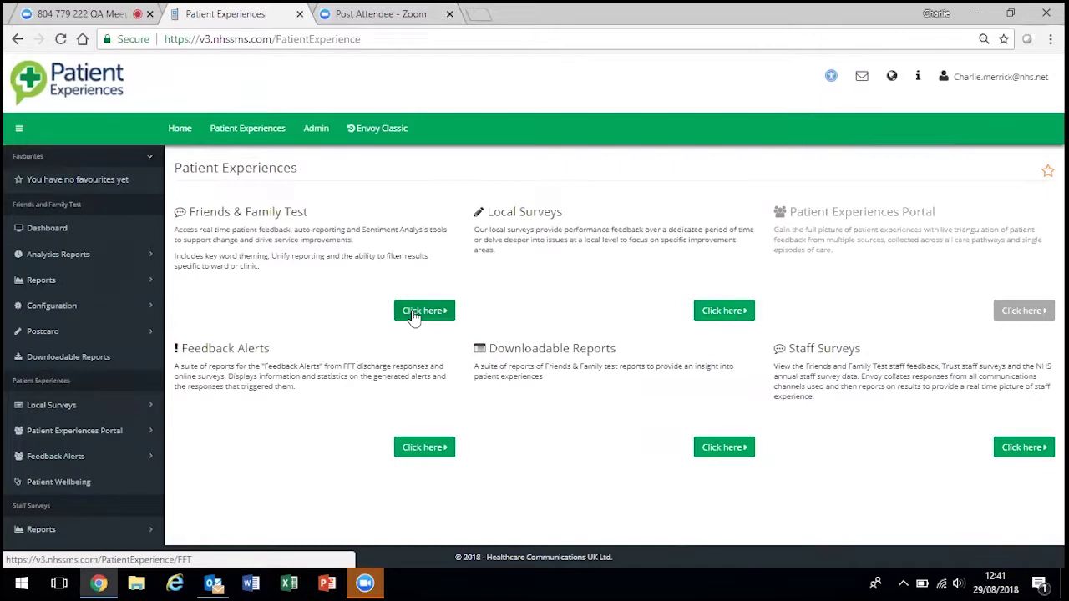
# Open the Friends & Family Test dashboard and set its department to City & Hackney
pyautogui.click(413, 314)
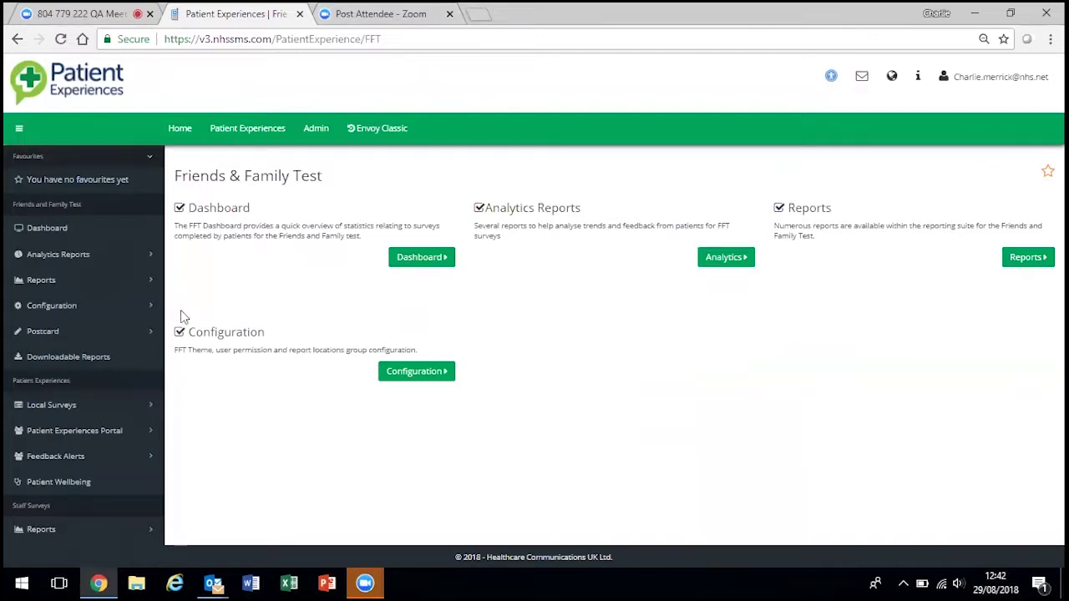
pyautogui.click(408, 259)
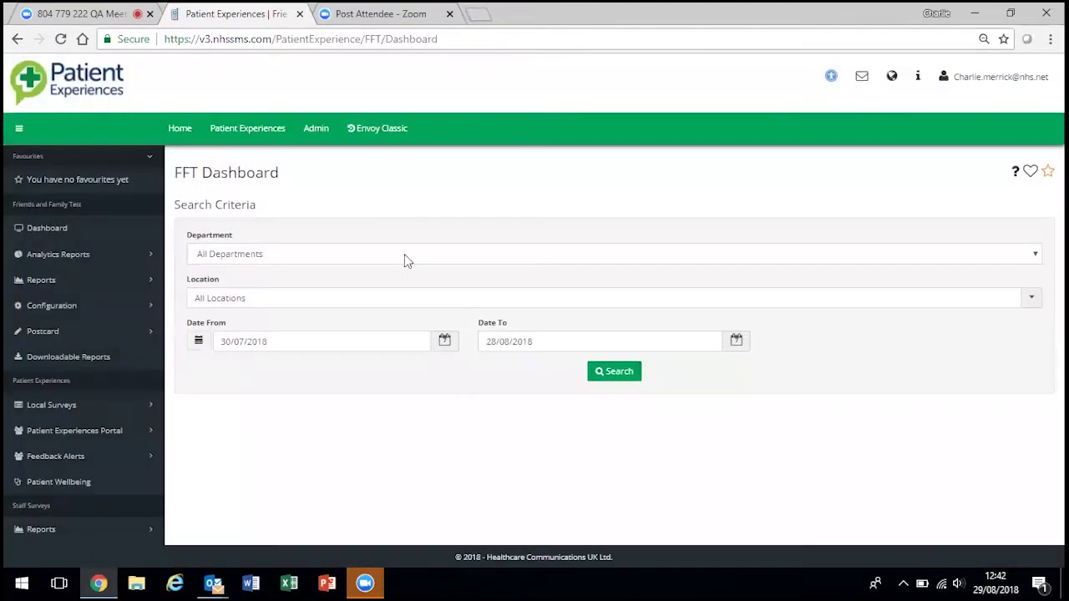
pyautogui.click(404, 255)
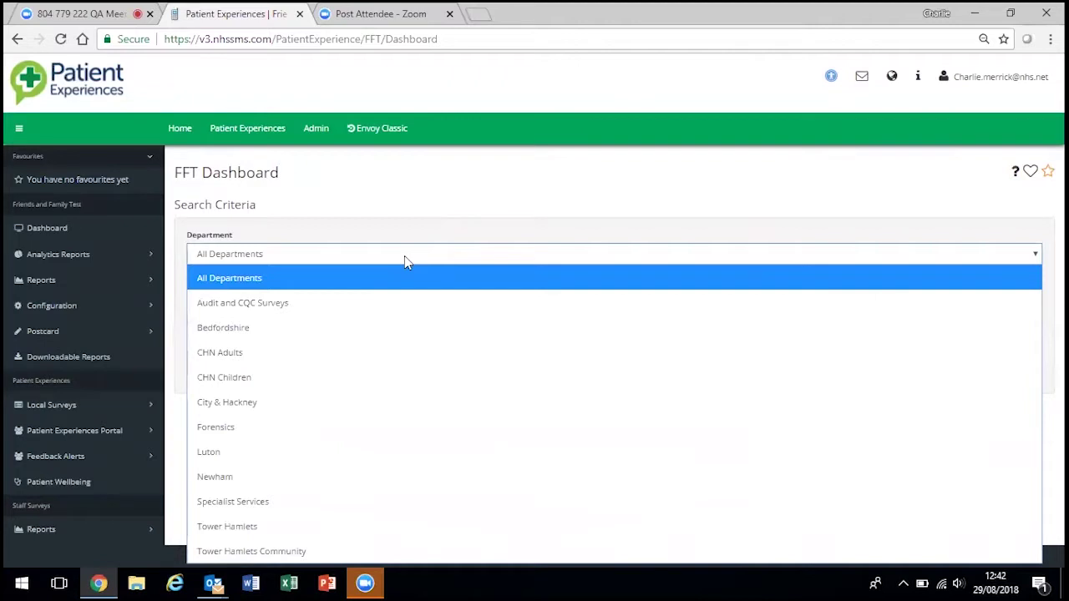
pyautogui.click(226, 402)
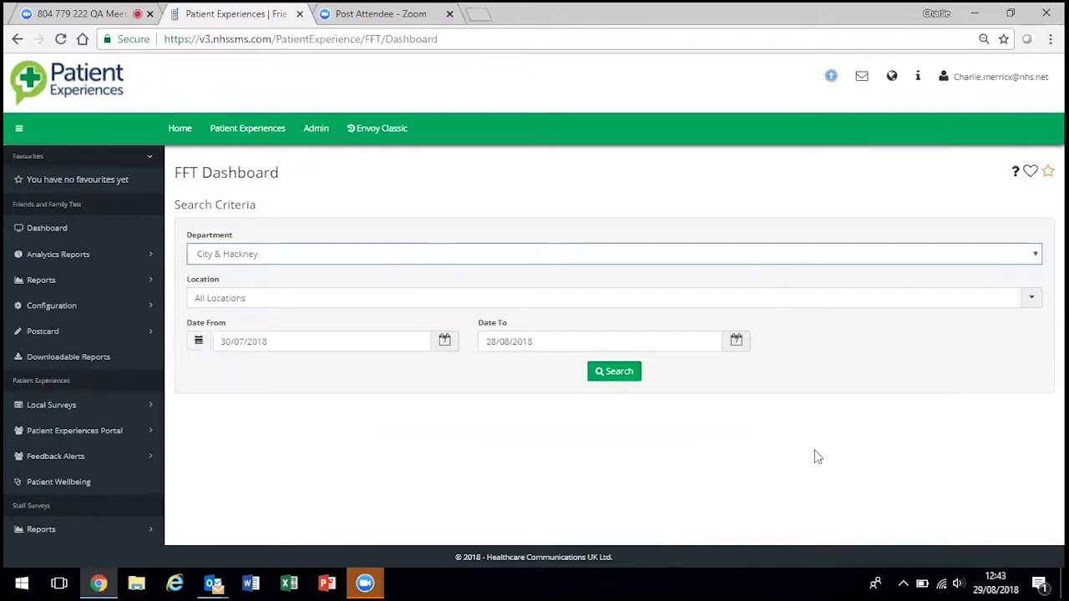
pyautogui.click(679, 299)
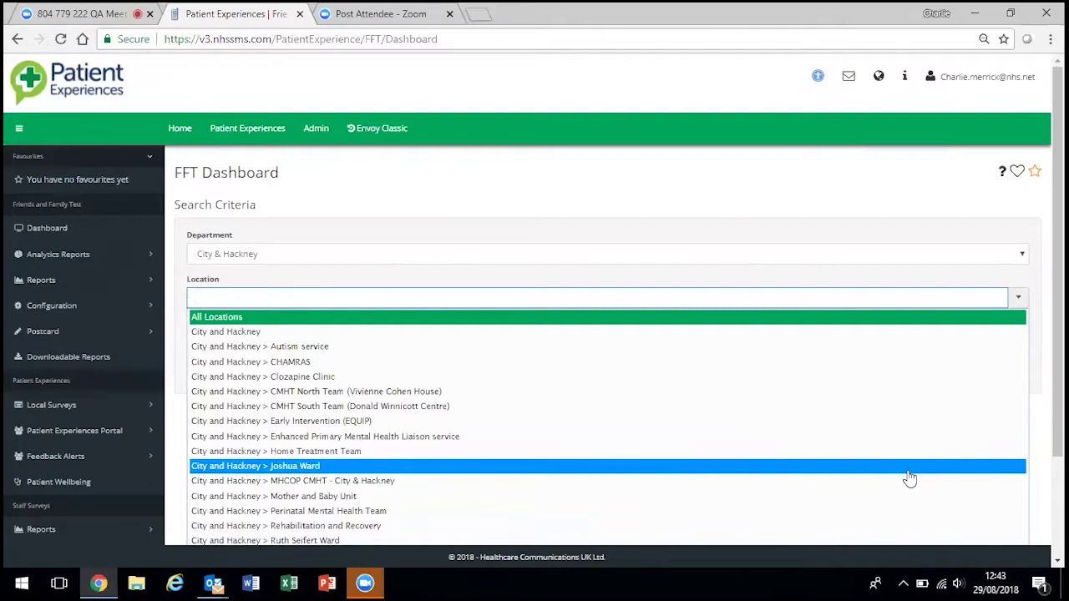
pyautogui.write('josg')
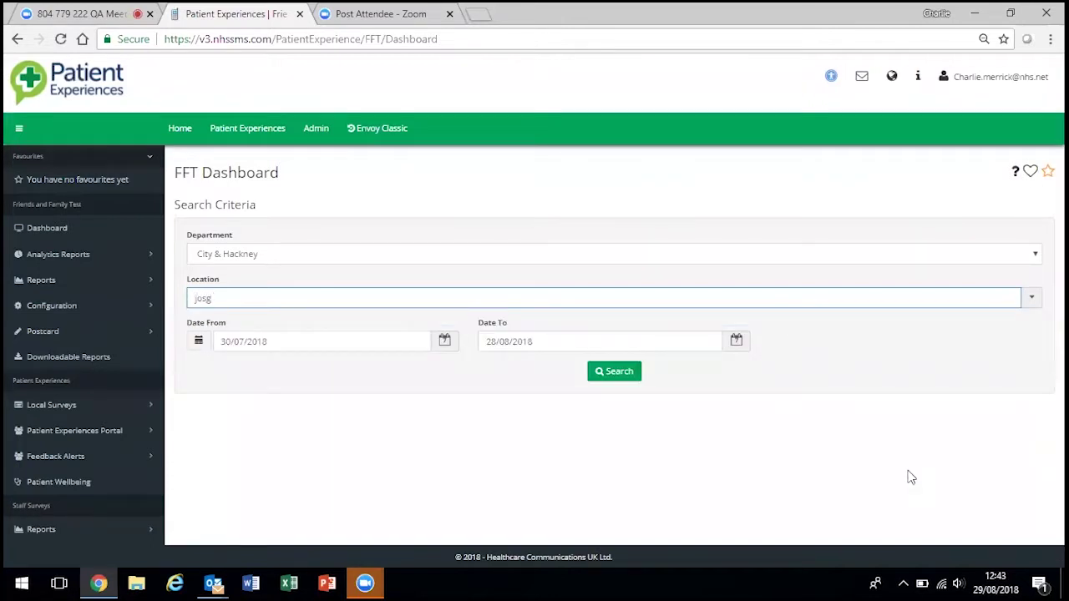
pyautogui.press('BackSpace')
pyautogui.write('h')
pyautogui.press('Escape')
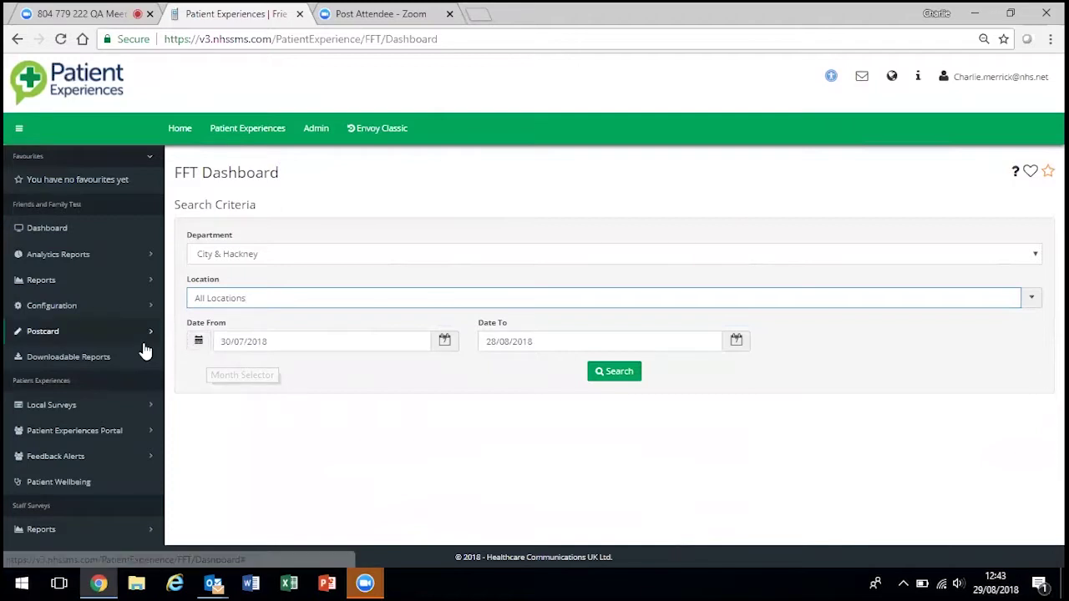
# Run the dashboard search for July 2018, from 01/07/2018 to 31/07/2018
pyautogui.click(198, 341)
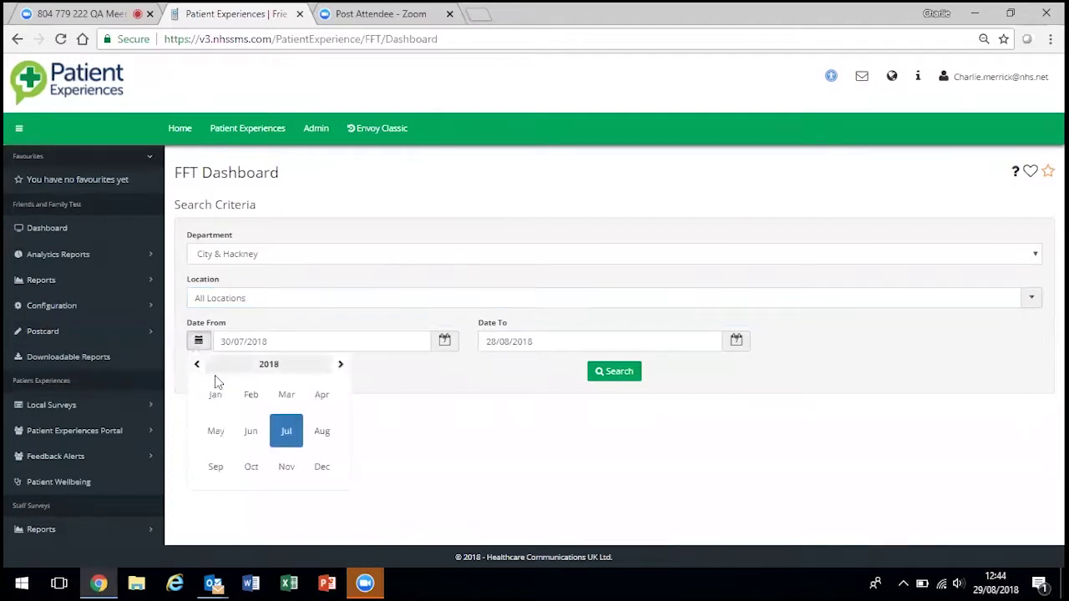
pyautogui.click(286, 430)
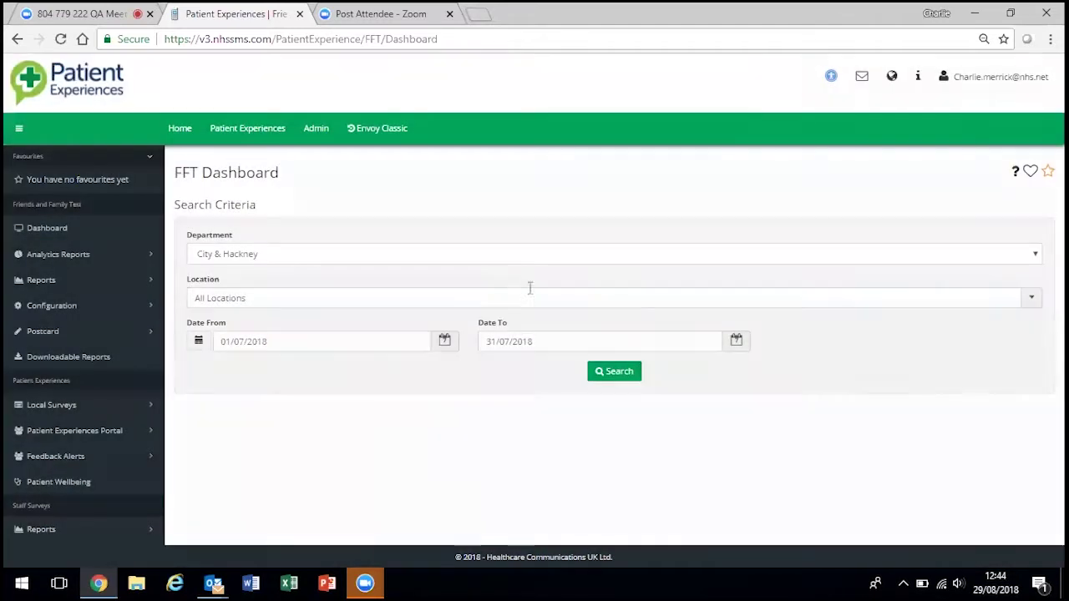
pyautogui.click(633, 372)
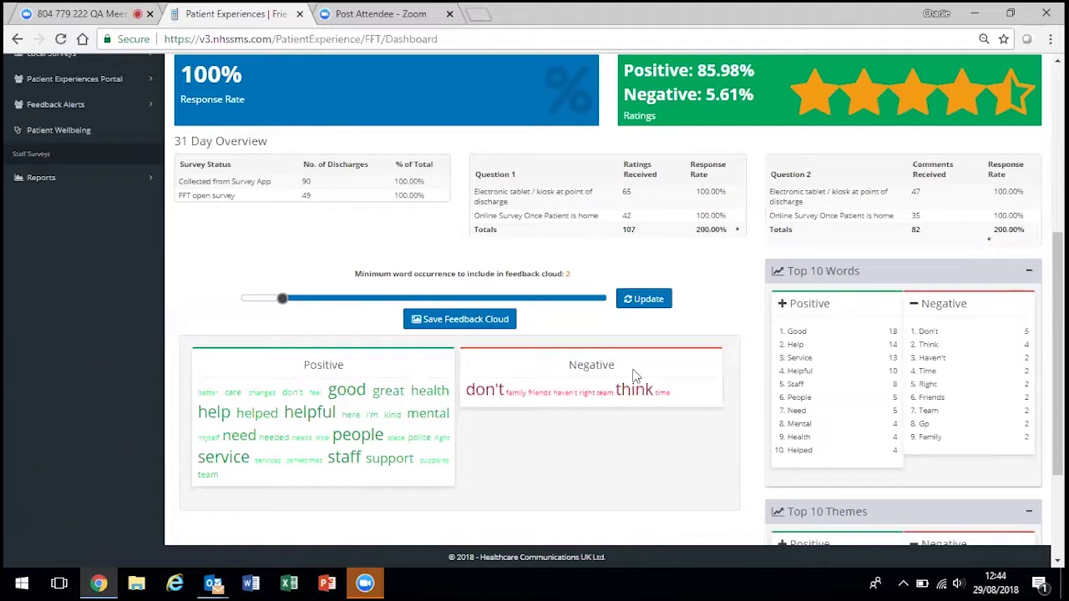
# Review the patient comments behind the positive word "helpful" and the positive theme Communication, closing each set of details
pyautogui.scroll(-1, 632, 374)
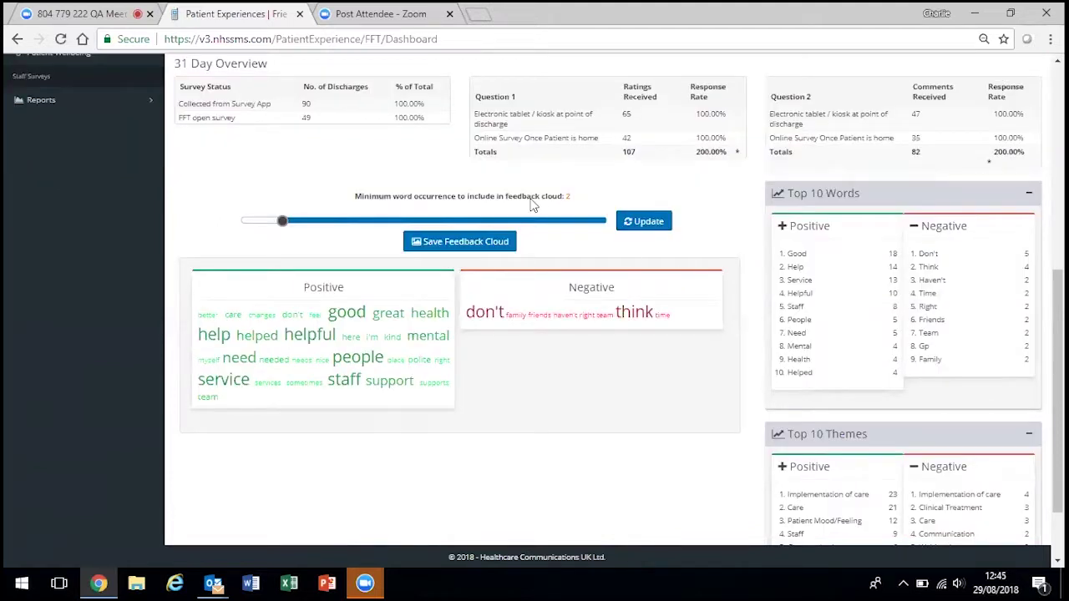
pyautogui.click(324, 334)
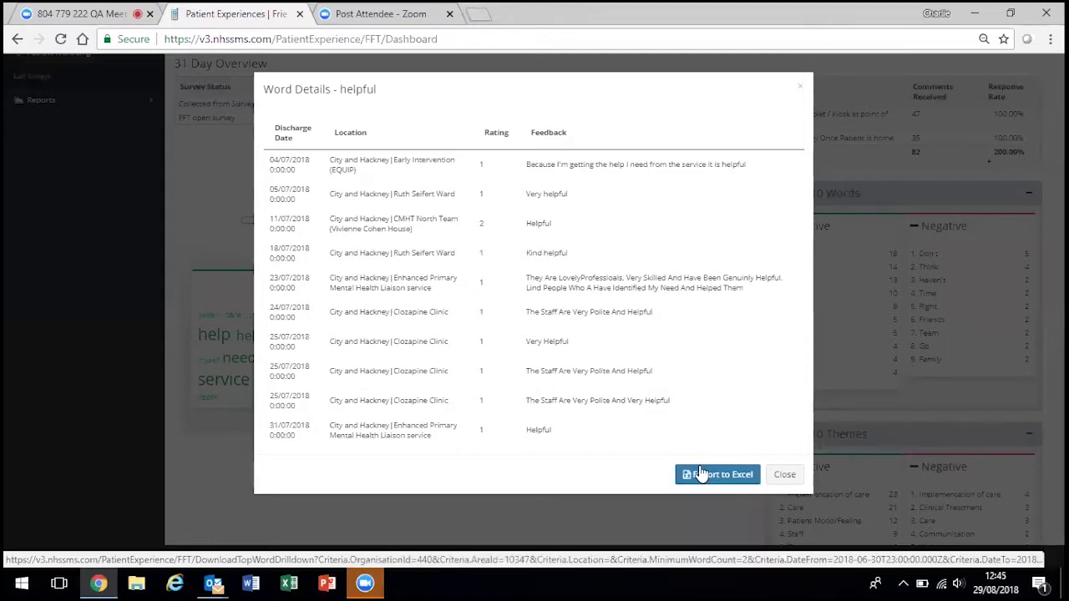
pyautogui.click(783, 473)
pyautogui.scroll(-2, 798, 324)
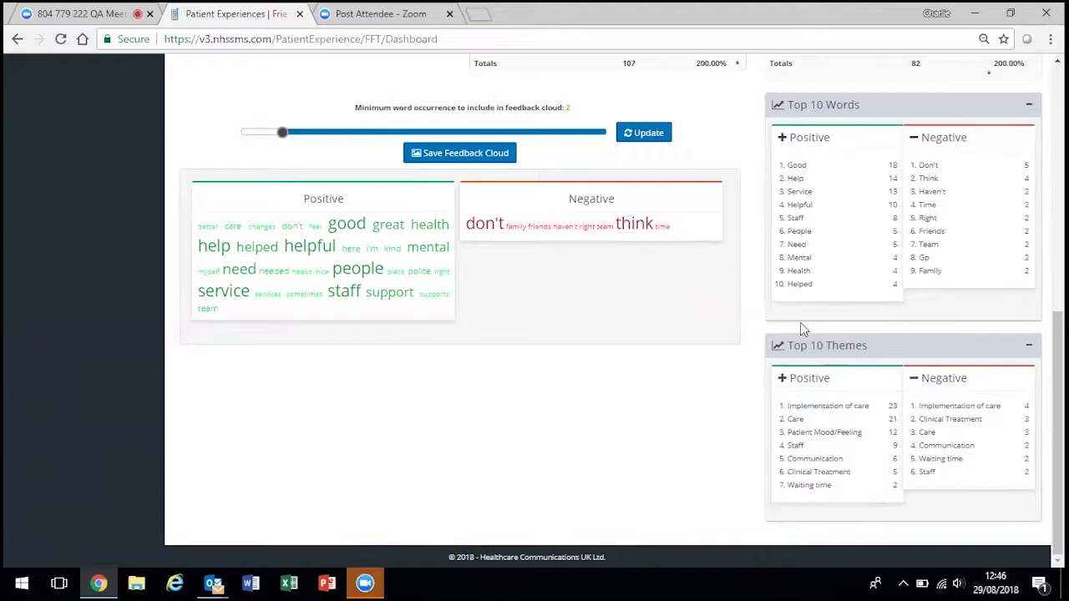
pyautogui.click(818, 459)
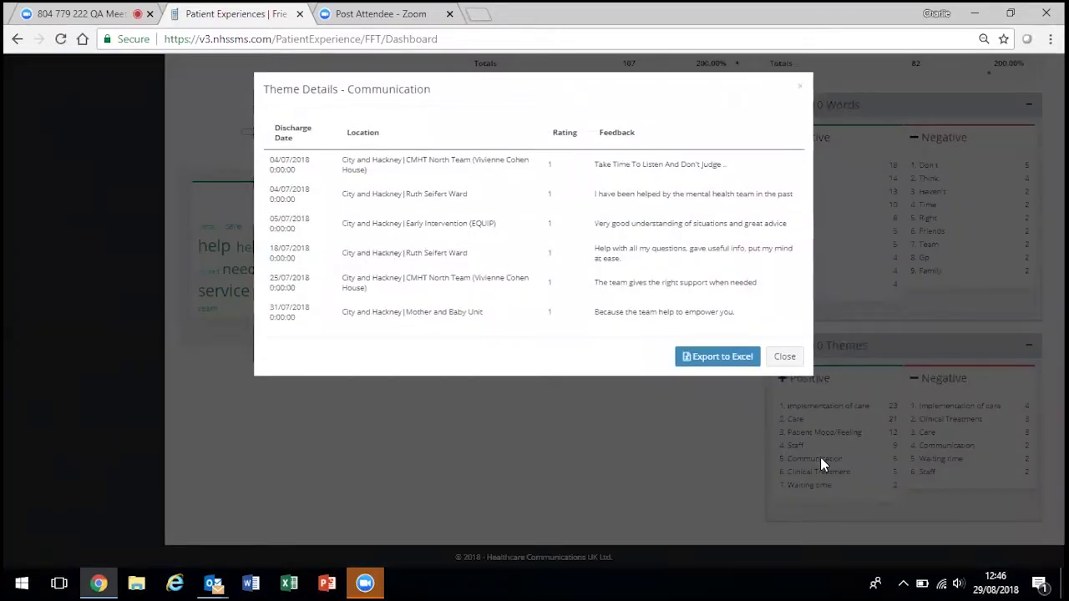
pyautogui.click(778, 359)
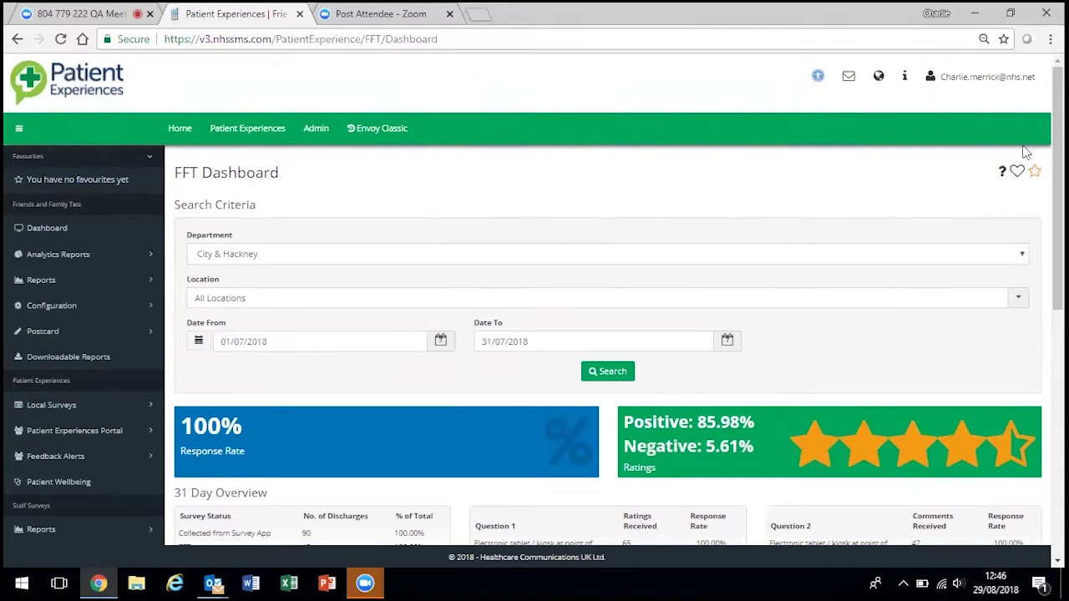
# Read the dashboard's "What's here?" help and take its guided tour through favourite search criteria and the search criteria section
pyautogui.click(1000, 173)
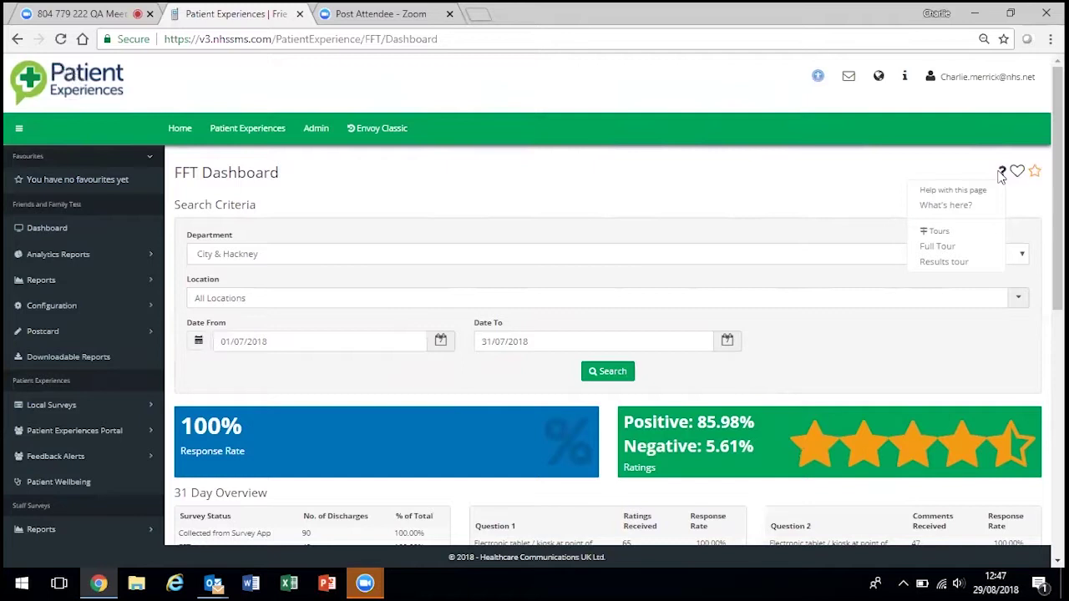
pyautogui.click(920, 209)
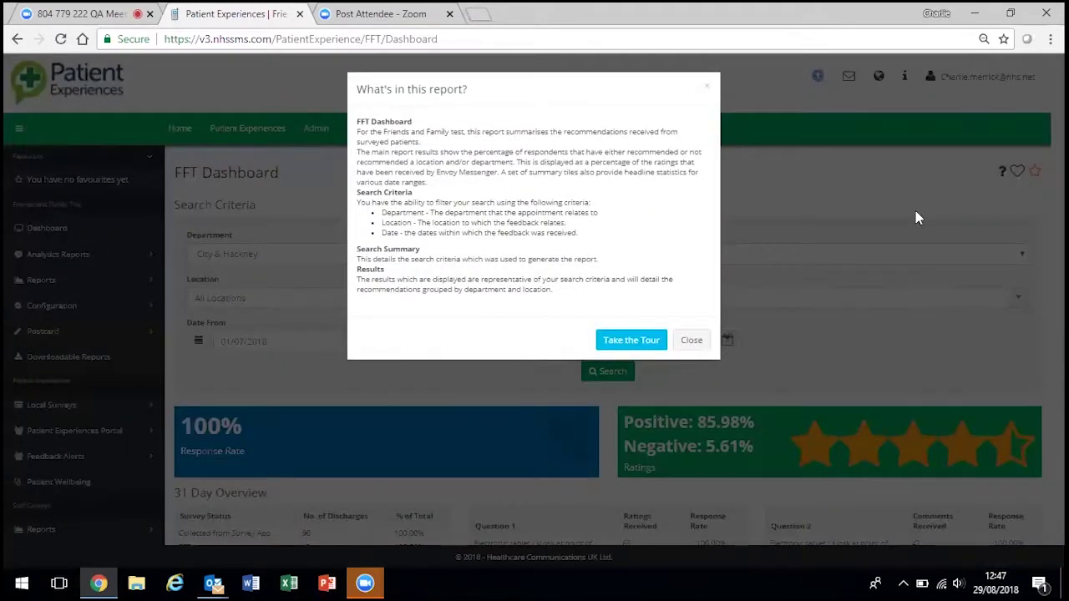
pyautogui.click(649, 340)
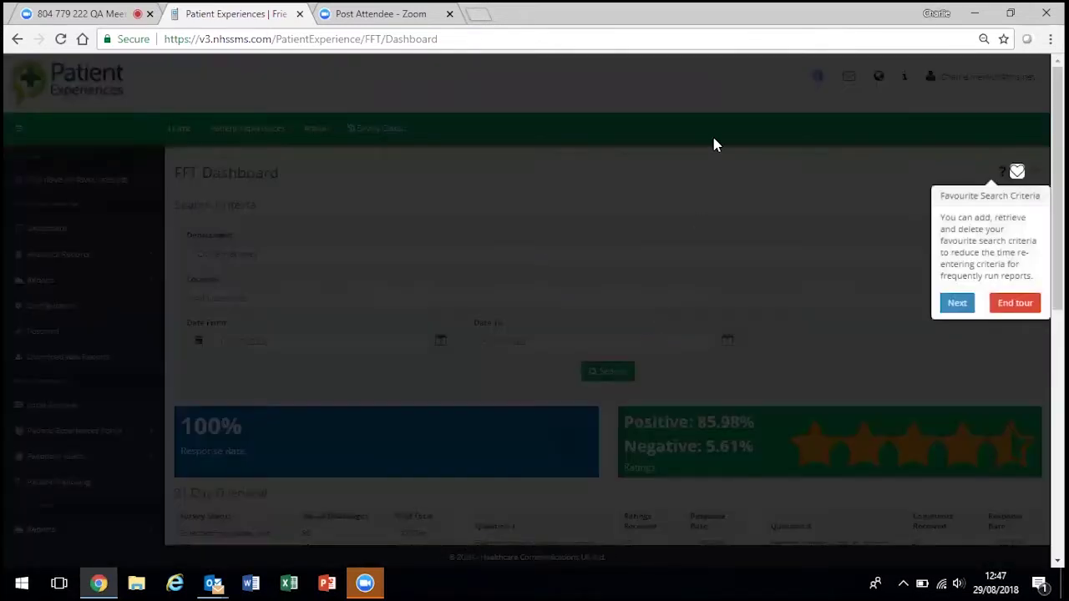
pyautogui.click(953, 303)
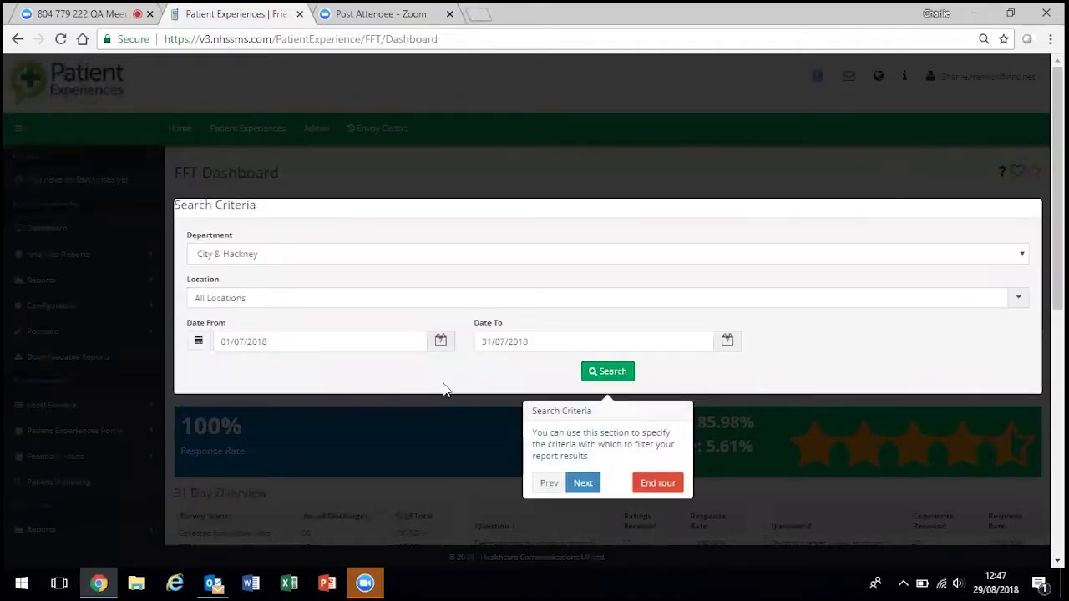
pyautogui.click(586, 490)
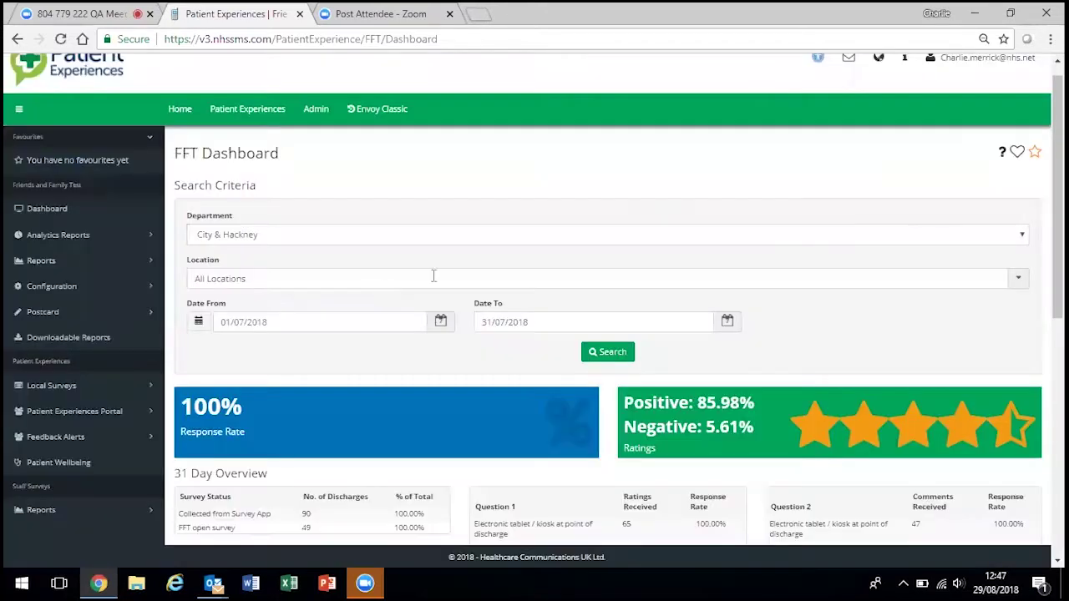
# Save the current search criteria as a favourite named "City & Hackney" and add the FFT Dashboard to the favourites
pyautogui.click(1035, 152)
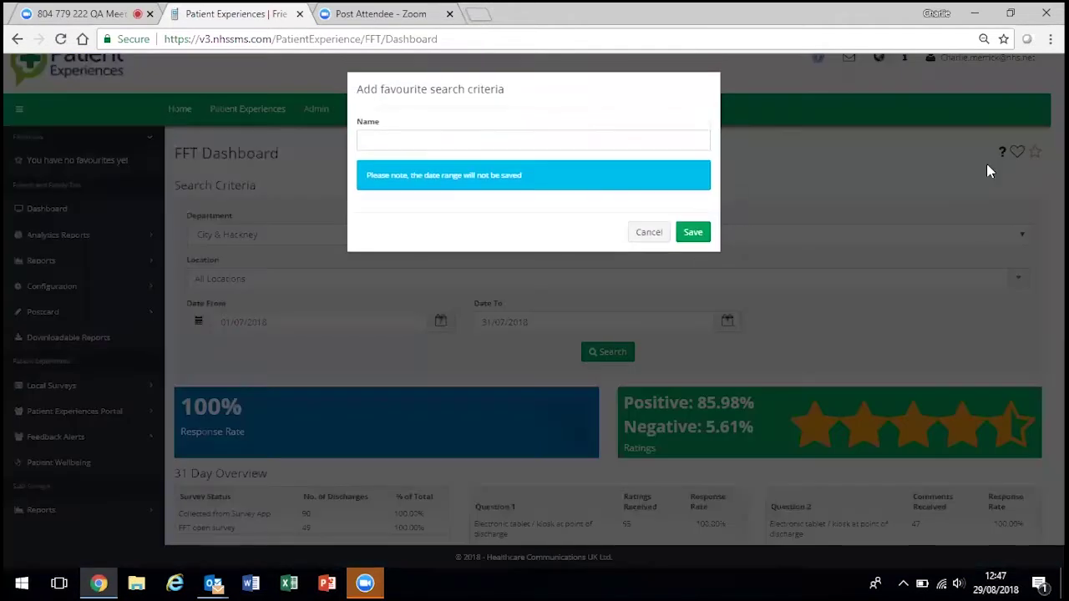
pyautogui.click(505, 142)
pyautogui.write('Ciy')
pyautogui.press('Home')
pyautogui.write('& Hackney')
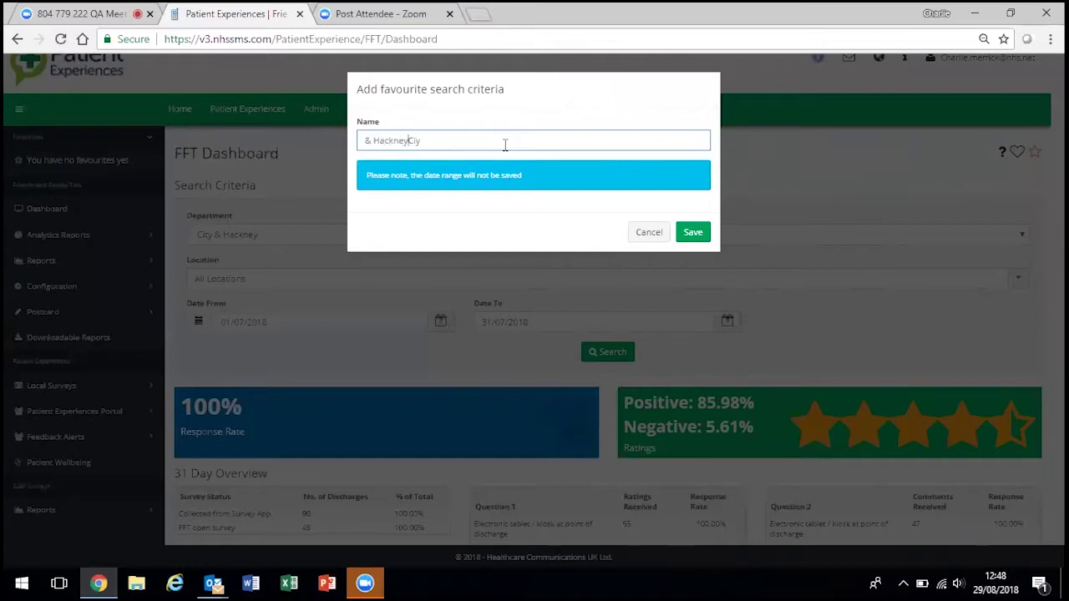
pyautogui.press('Delete')
pyautogui.press('Delete')
pyautogui.press('Delete')
pyautogui.press('Home')
pyautogui.write('City')
pyautogui.click(690, 229)
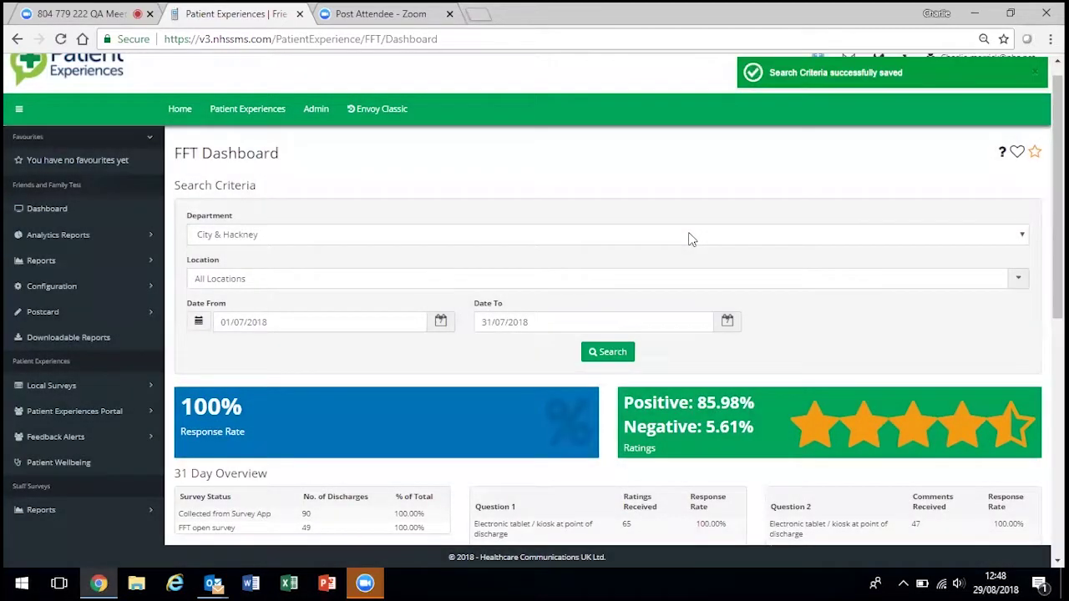
pyautogui.click(1035, 153)
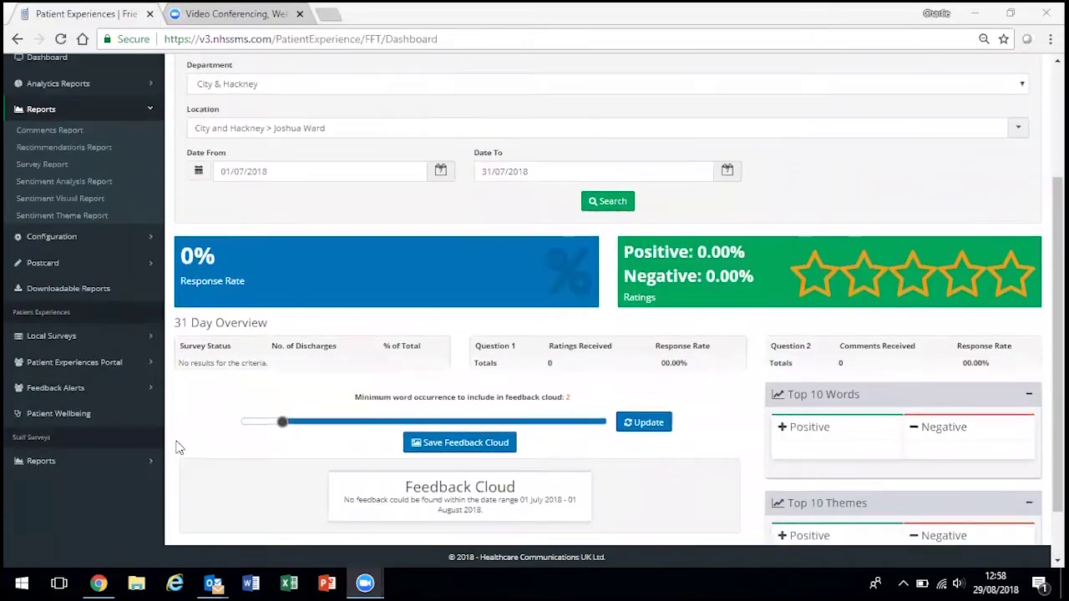
# Open the Friends and Family Test Comments Report and set its department to CHN Adults
pyautogui.scroll(2, 177, 448)
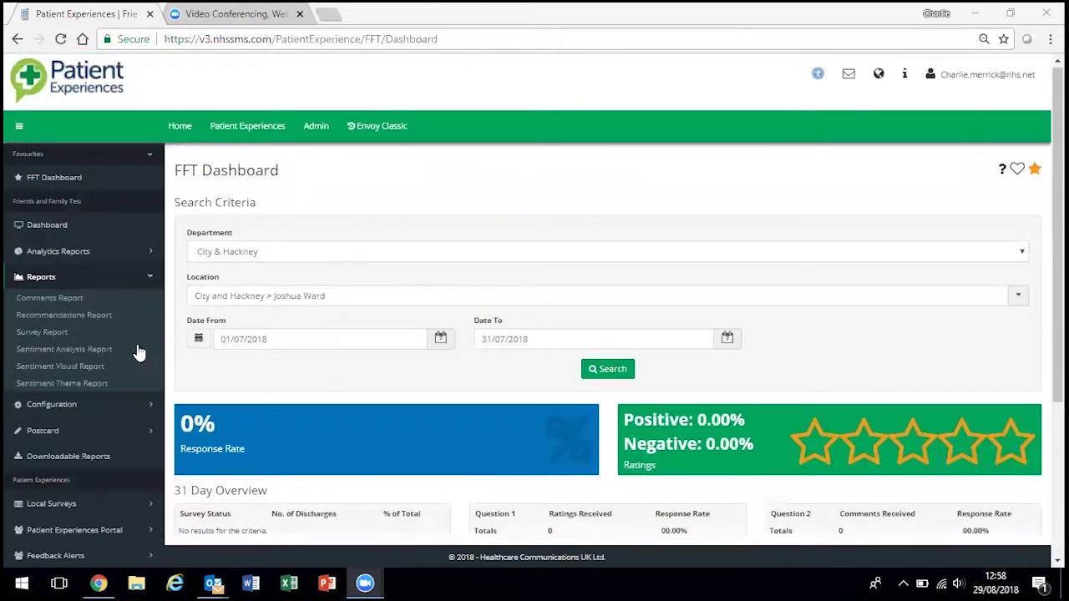
pyautogui.click(55, 298)
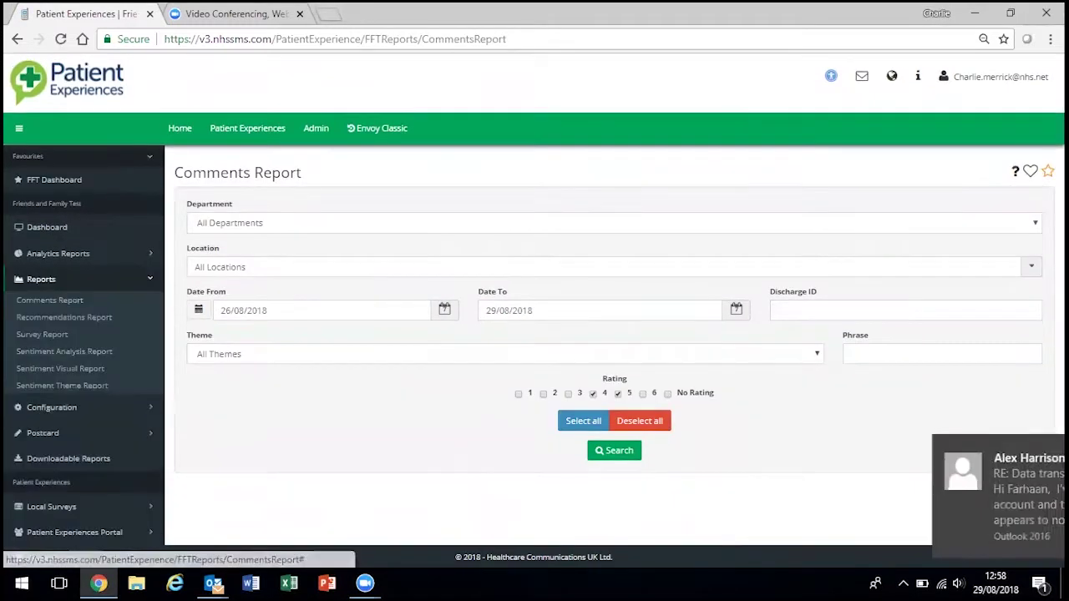
pyautogui.click(423, 230)
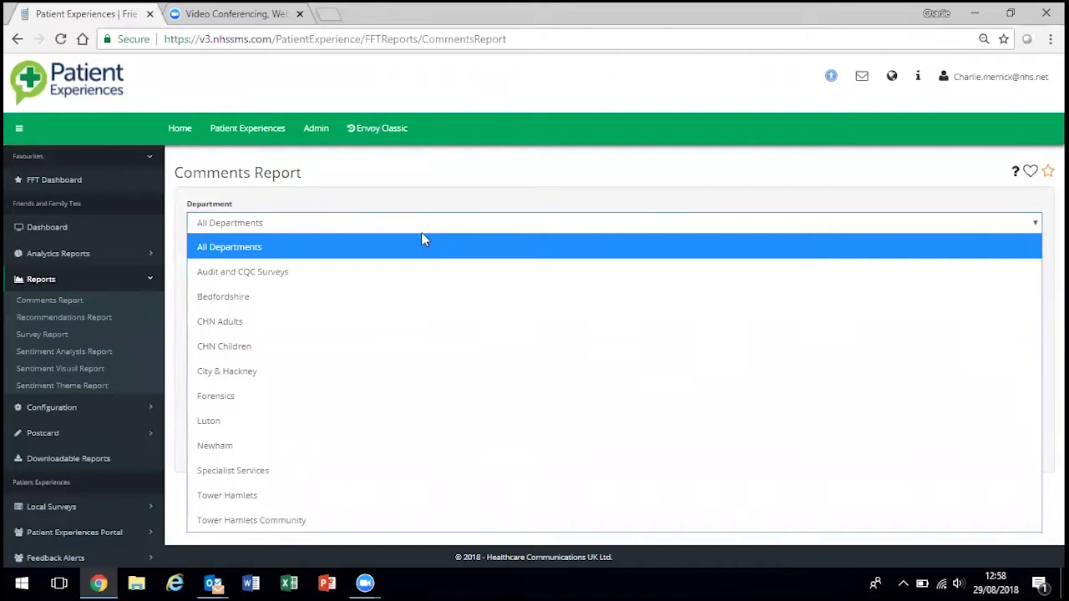
pyautogui.click(389, 323)
# Search the comments dated 01/07/2018 to 31/07/2018 with all ratings and No Rating included
pyautogui.click(387, 307)
pyautogui.click(284, 400)
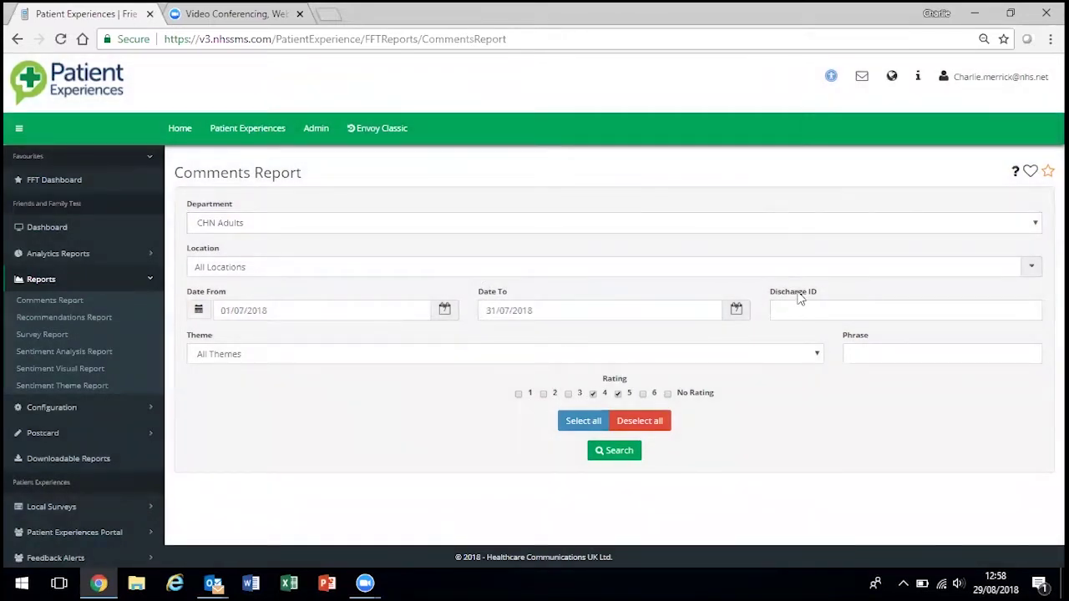
pyautogui.click(943, 363)
pyautogui.click(607, 452)
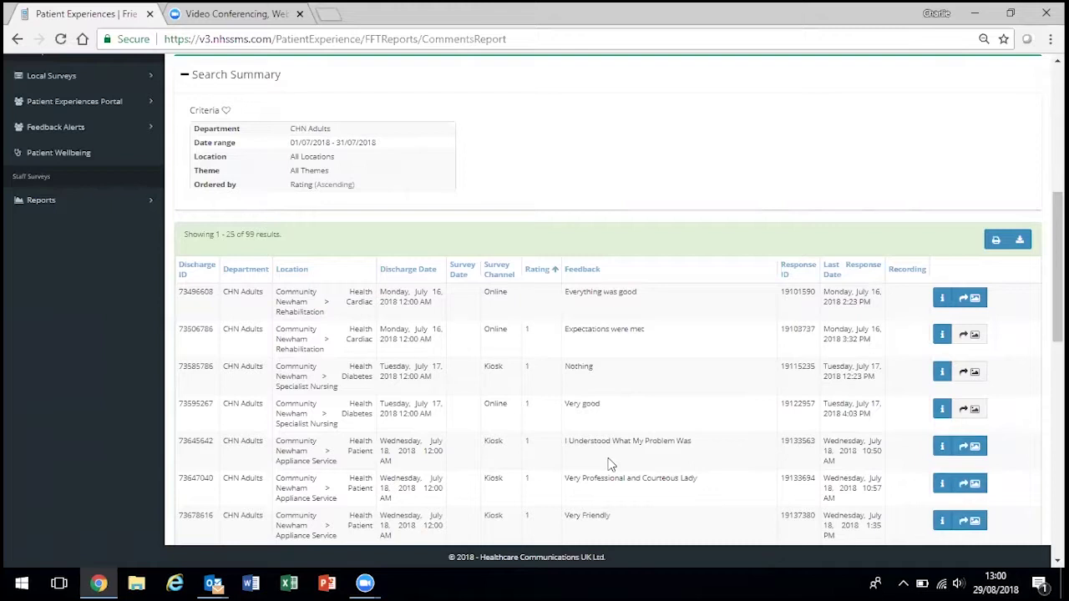
# Add the comments "Very Friendly", "Very Professional and Courteous Lady" and "I Understood What My Problem Was" to the You Said We Did poster
pyautogui.scroll(-3, 611, 464)
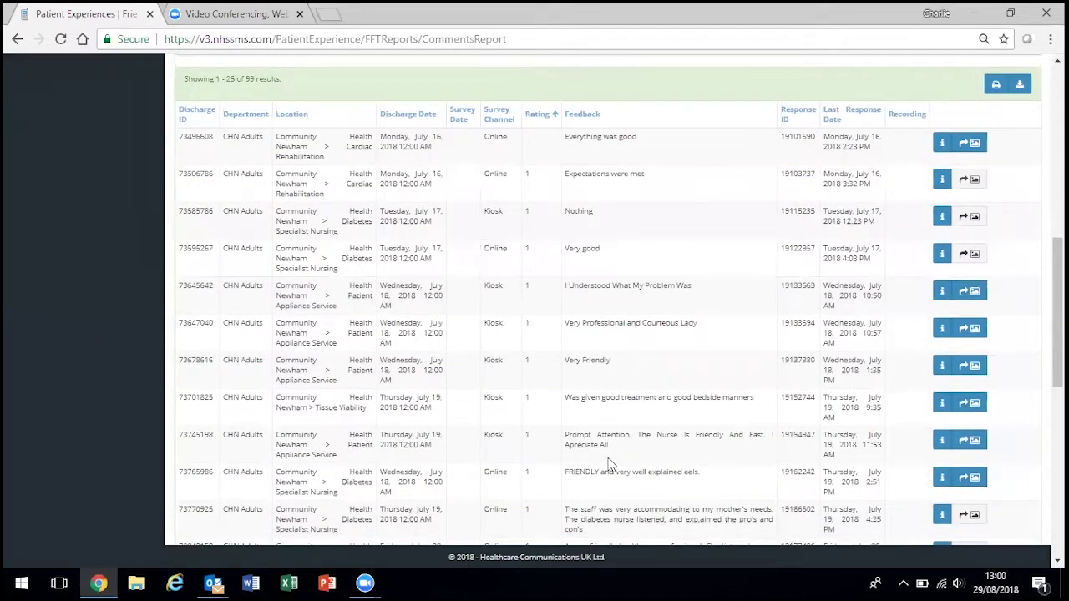
pyautogui.scroll(9, 611, 465)
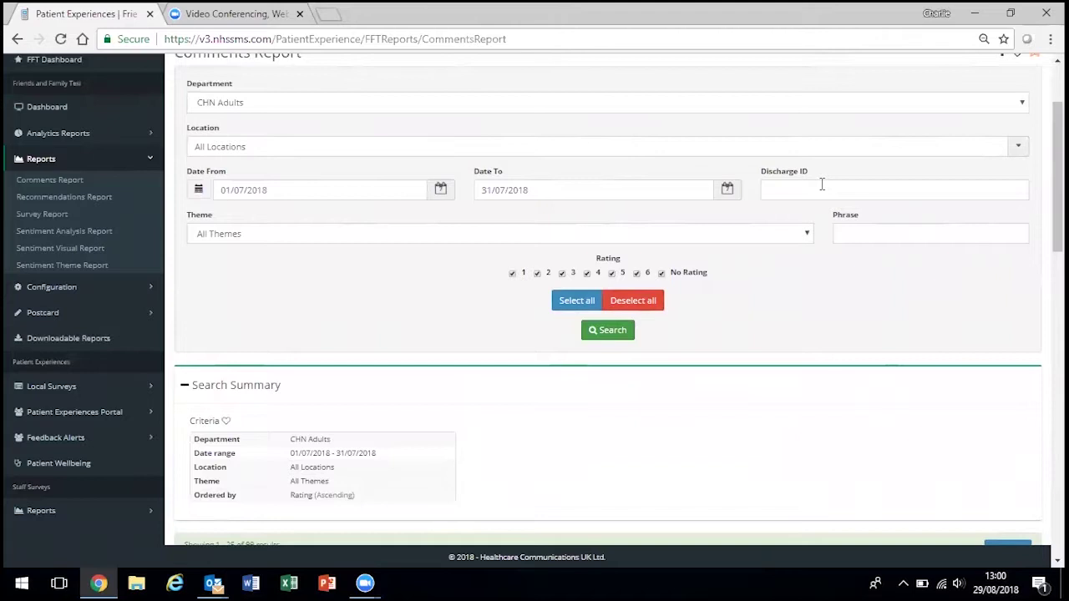
pyautogui.scroll(-5, 822, 184)
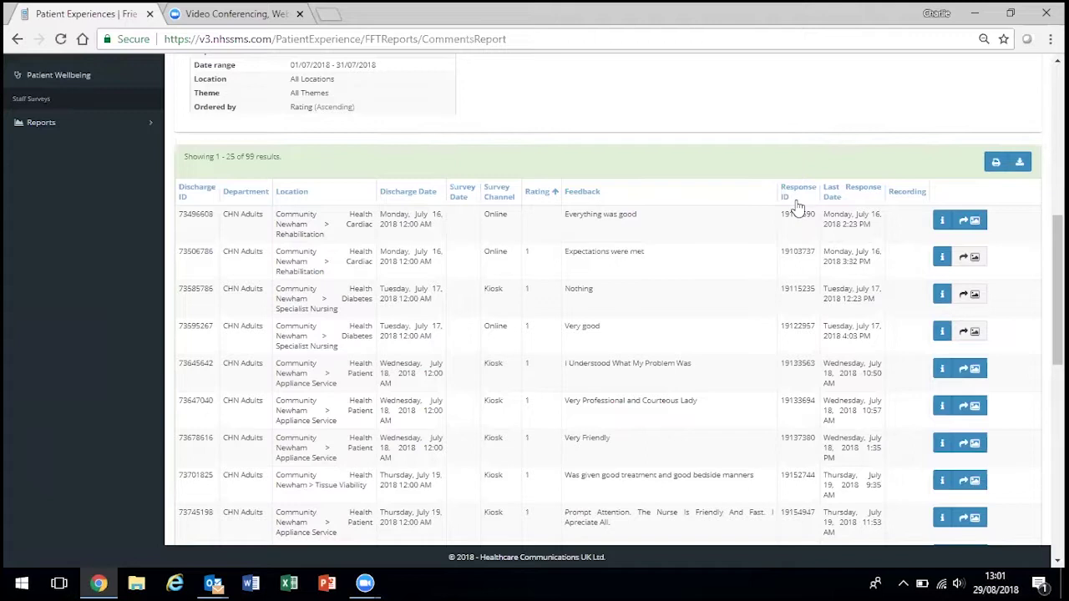
pyautogui.click(980, 448)
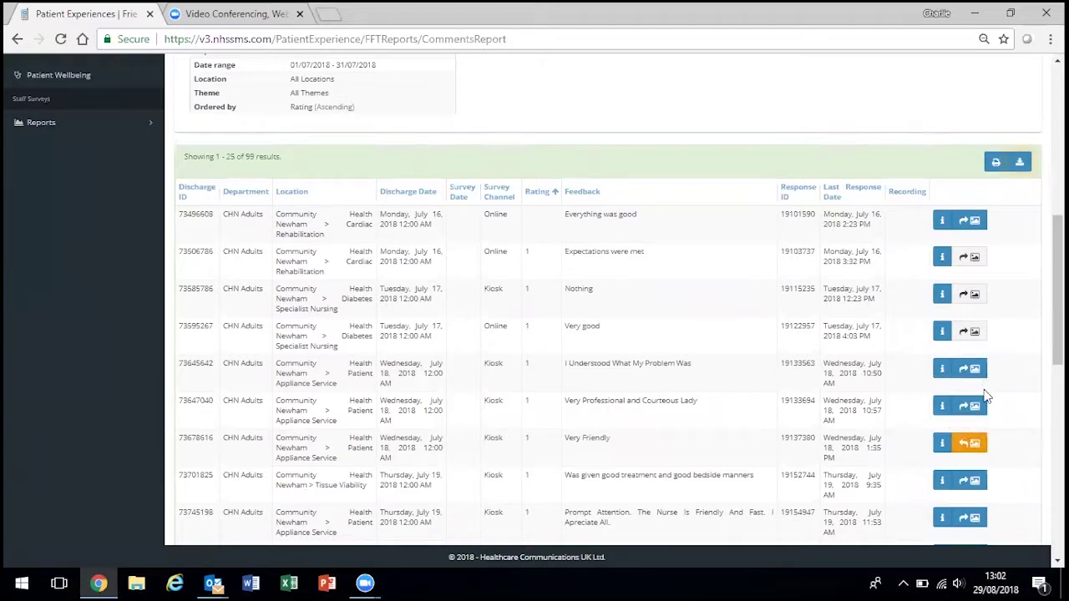
pyautogui.click(973, 407)
pyautogui.click(967, 373)
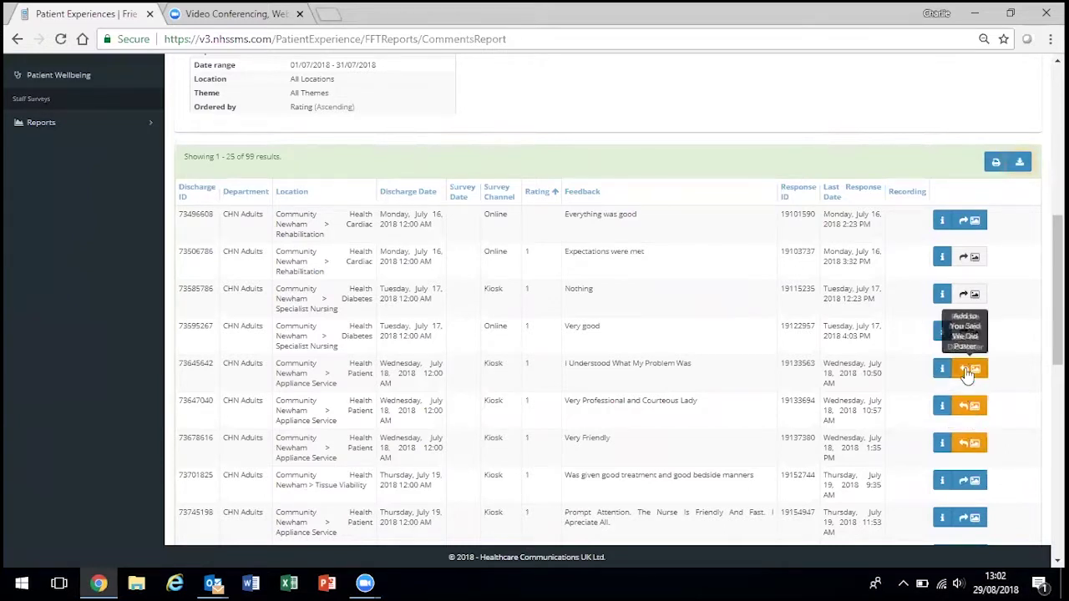
# Generate the You Said We Did poster as a PDF with "test" as the action text for each of the three comments
pyautogui.click(1020, 164)
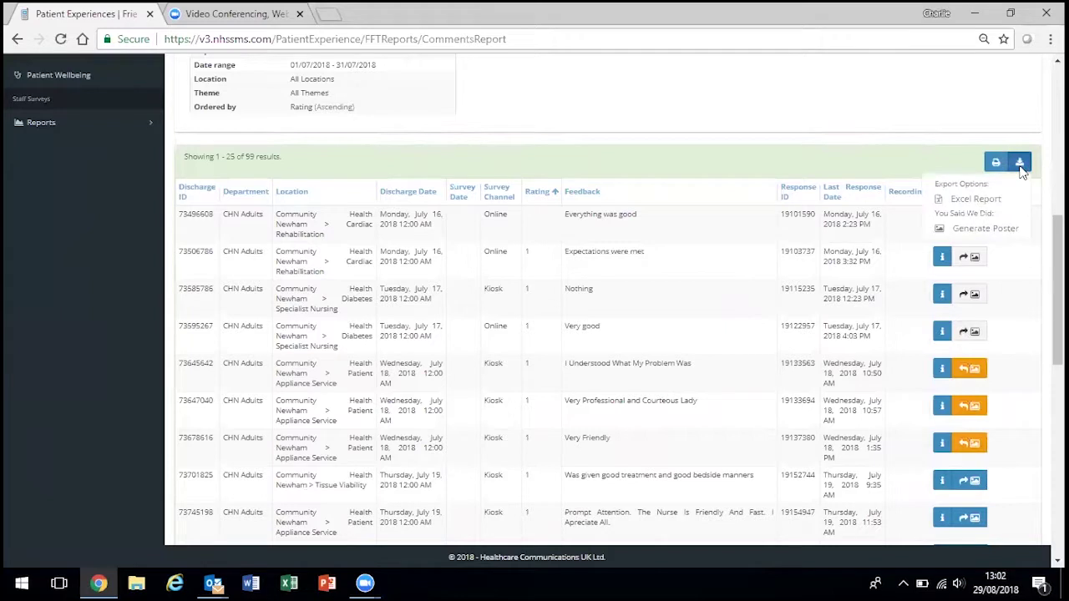
pyautogui.click(1000, 228)
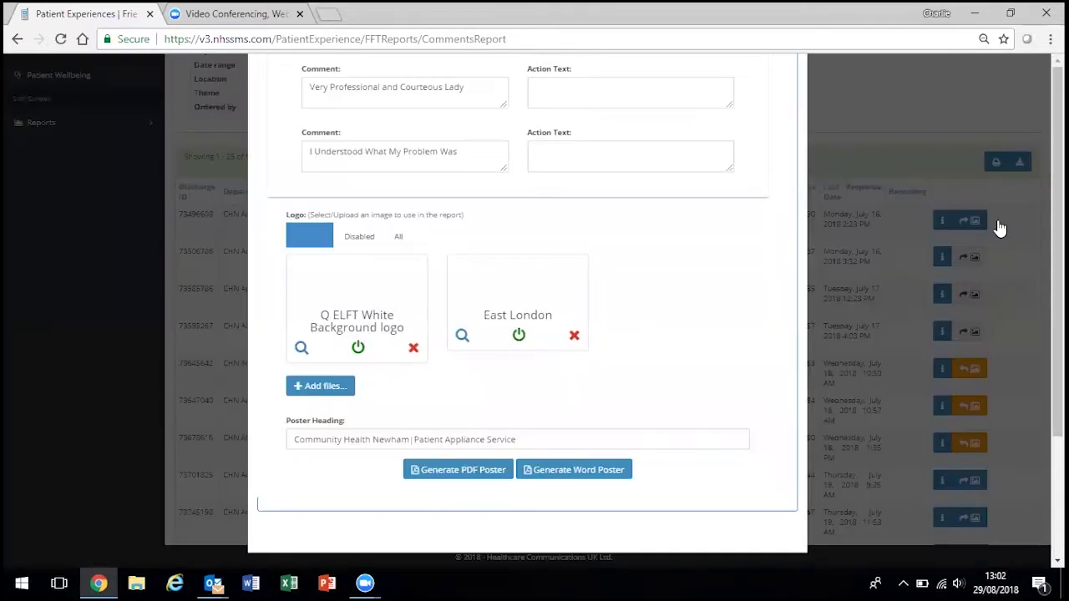
pyautogui.write('test')
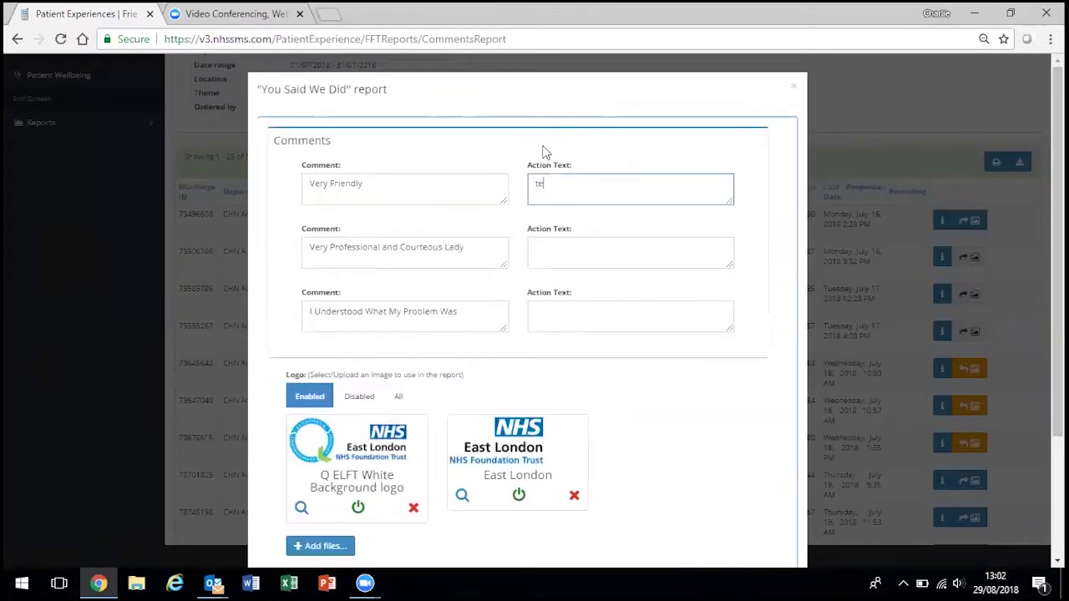
pyautogui.press('Tab')
pyautogui.press('Tab')
pyautogui.write('test')
pyautogui.press('Tab')
pyautogui.press('Tab')
pyautogui.write('test')
pyautogui.scroll(-2, 462, 222)
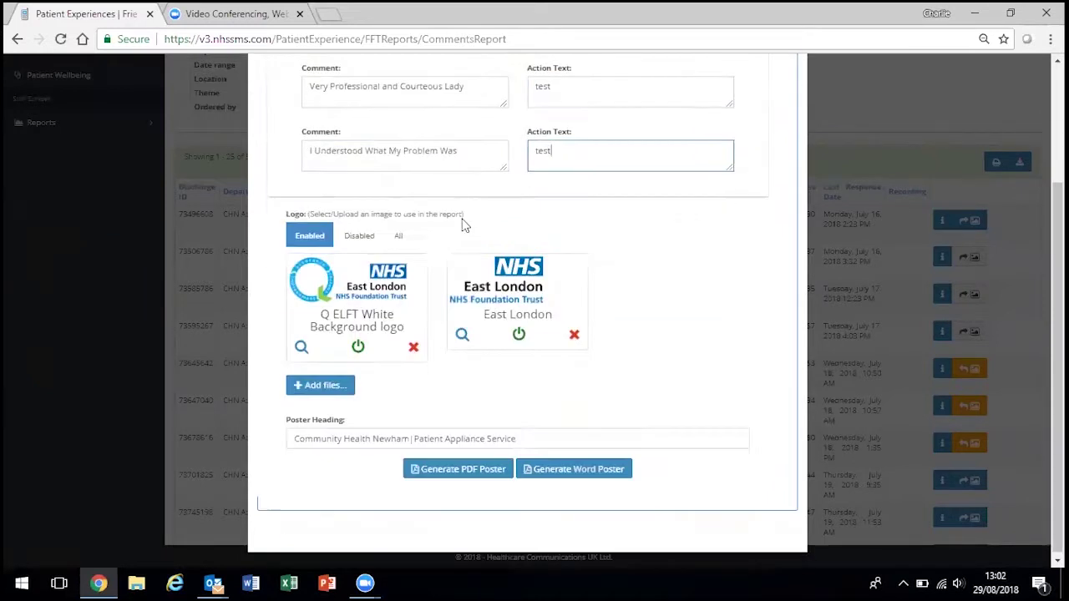
pyautogui.click(466, 476)
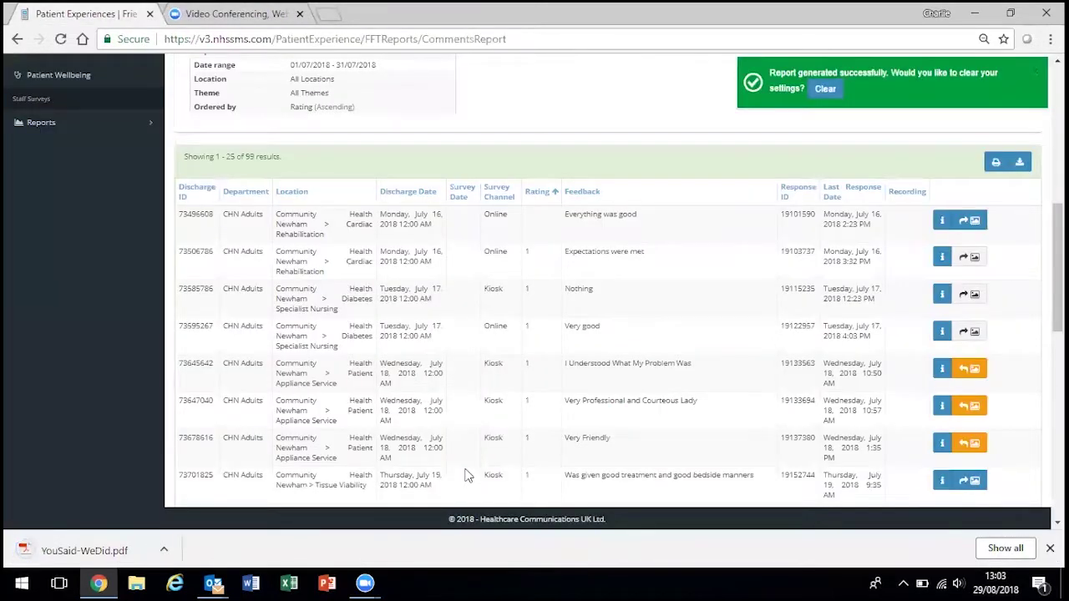
# View the survey details of the comment "I Understood What My Problem Was"
pyautogui.scroll(1, 334, 493)
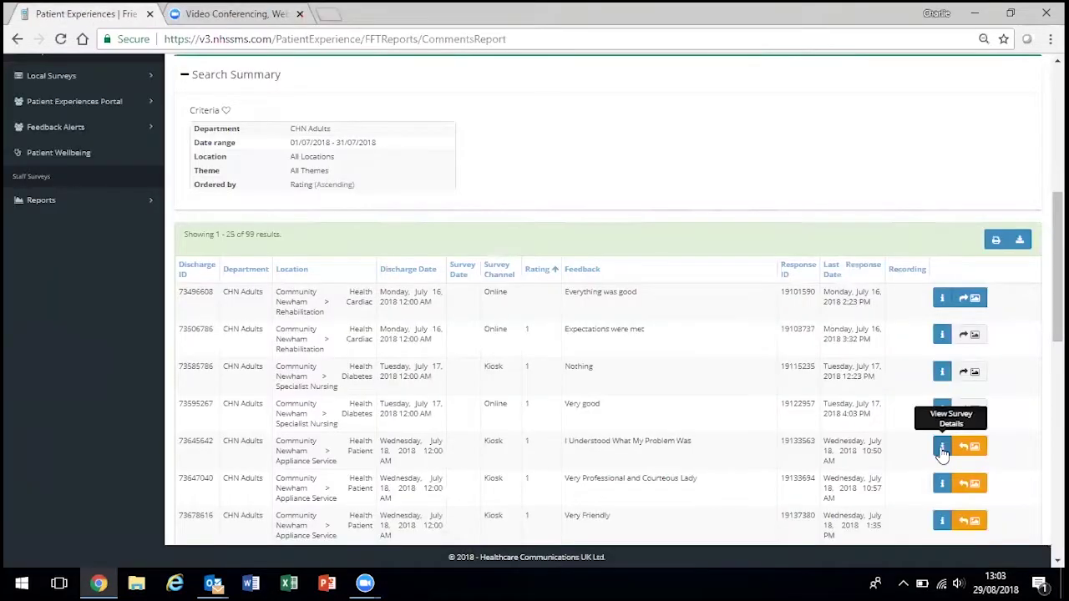
pyautogui.click(942, 451)
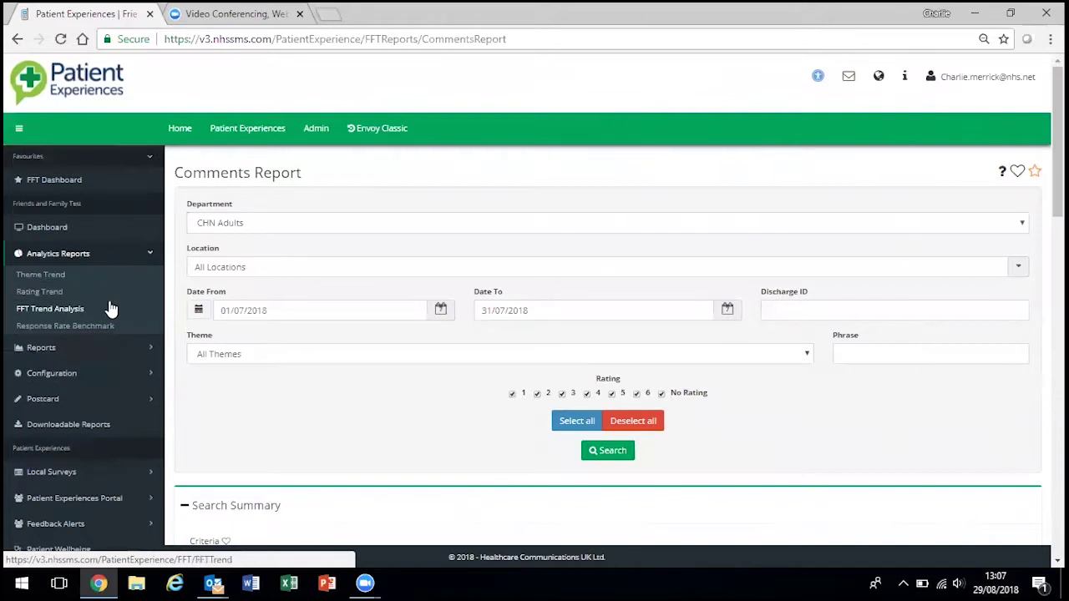
# Open the FFT Trend Analysis and set the department to Tower Hamlets and the dates to 01/07/2018 to 31/07/2018
pyautogui.click(111, 309)
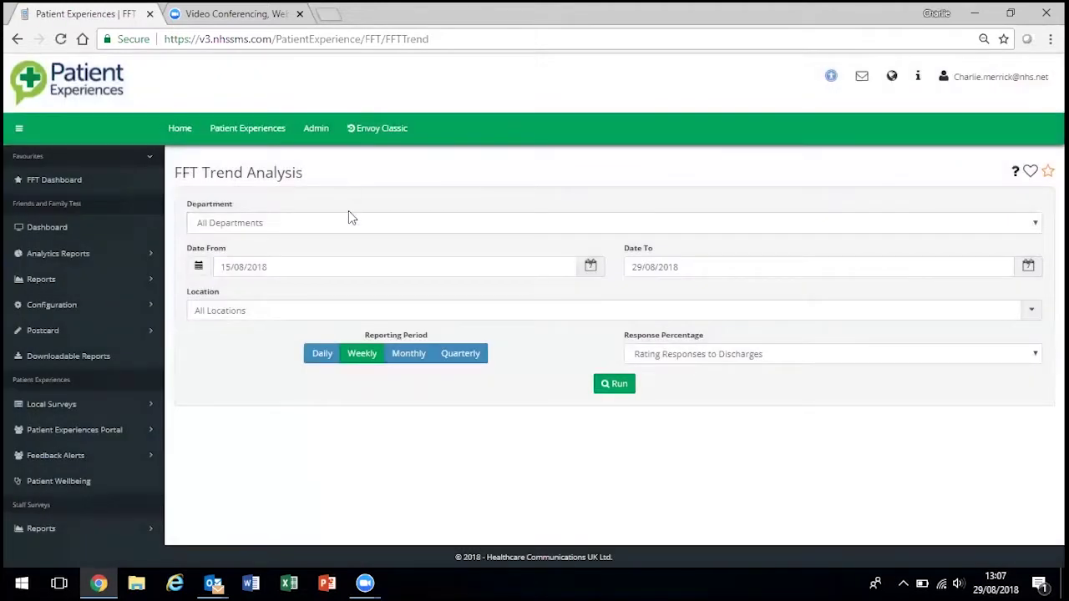
pyautogui.click(358, 223)
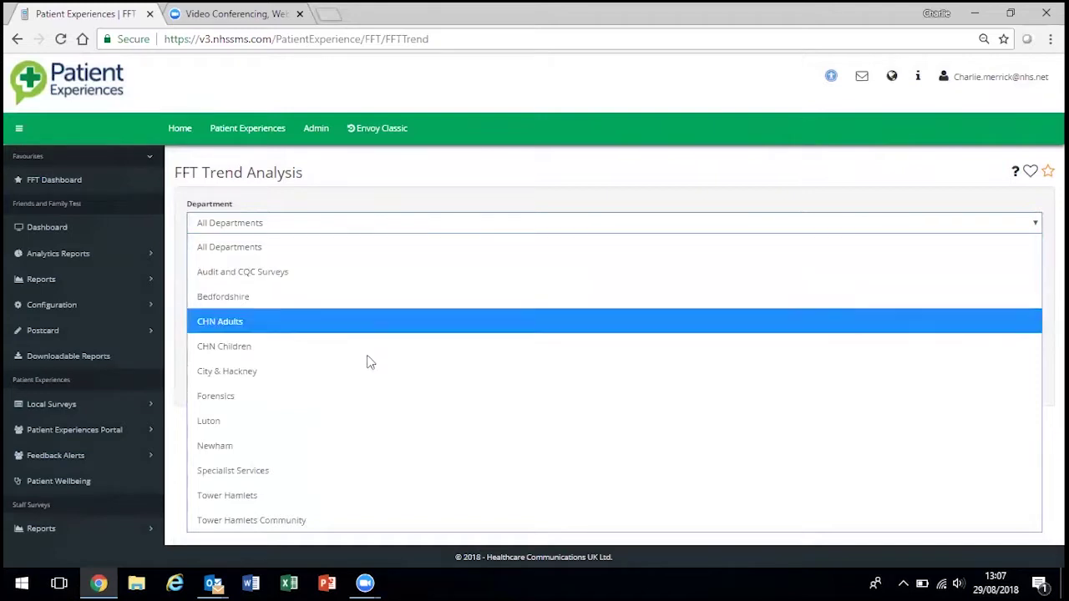
pyautogui.click(320, 499)
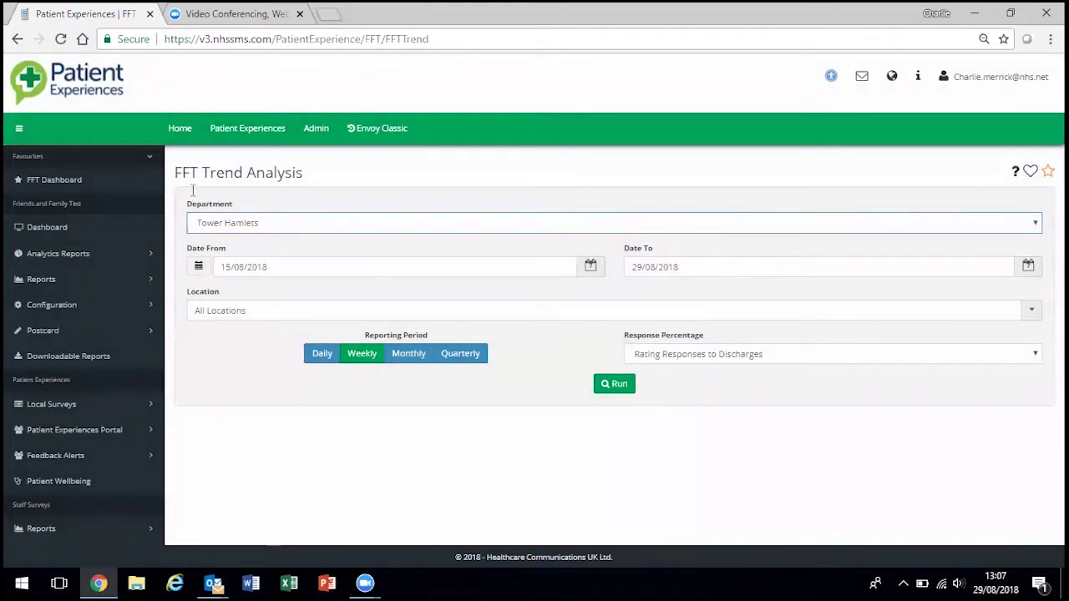
pyautogui.click(198, 267)
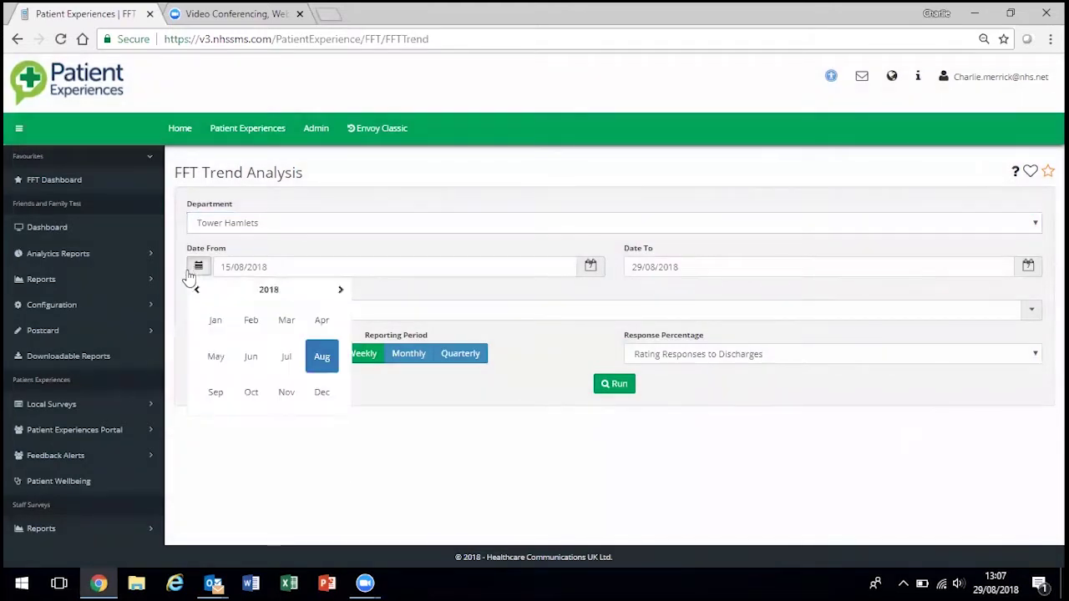
pyautogui.click(284, 355)
pyautogui.click(257, 309)
pyautogui.click(217, 329)
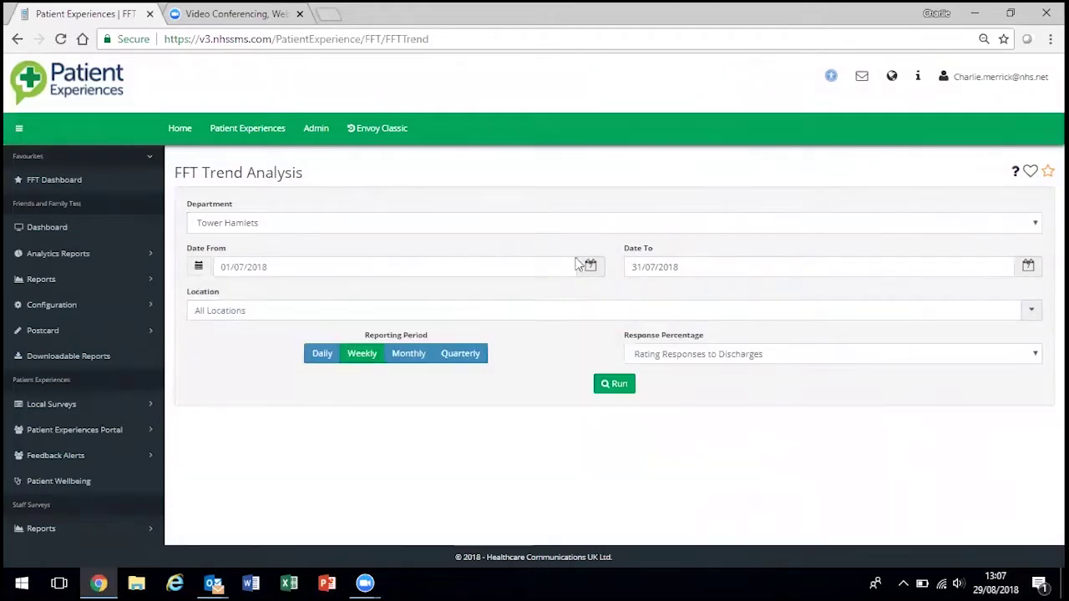
# Run the weekly trend analysis with the response percentage set to Recommended Responses to all Responses
pyautogui.click(659, 355)
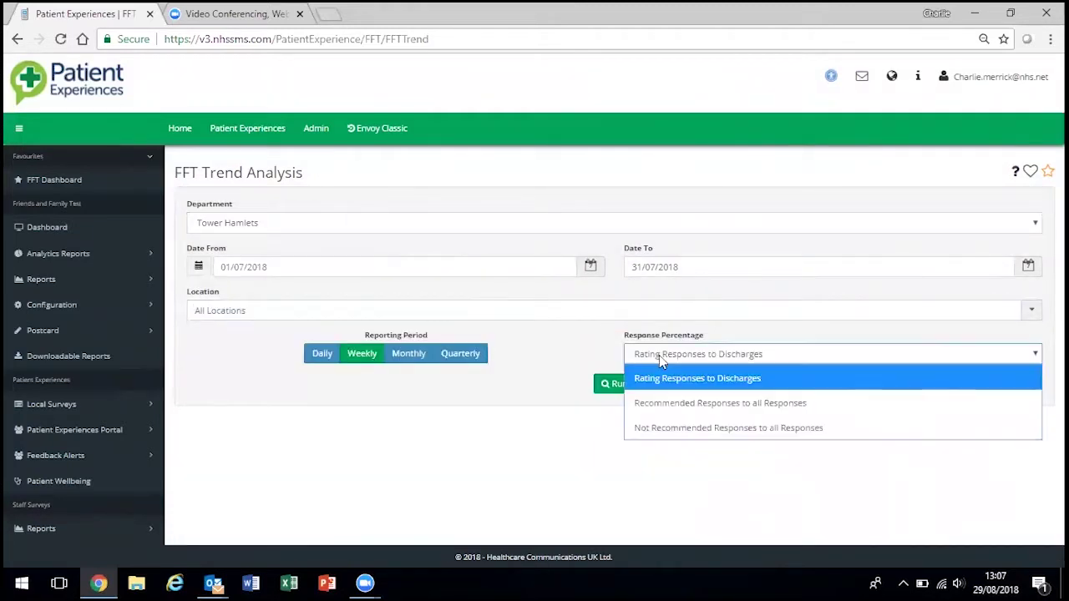
pyautogui.click(687, 405)
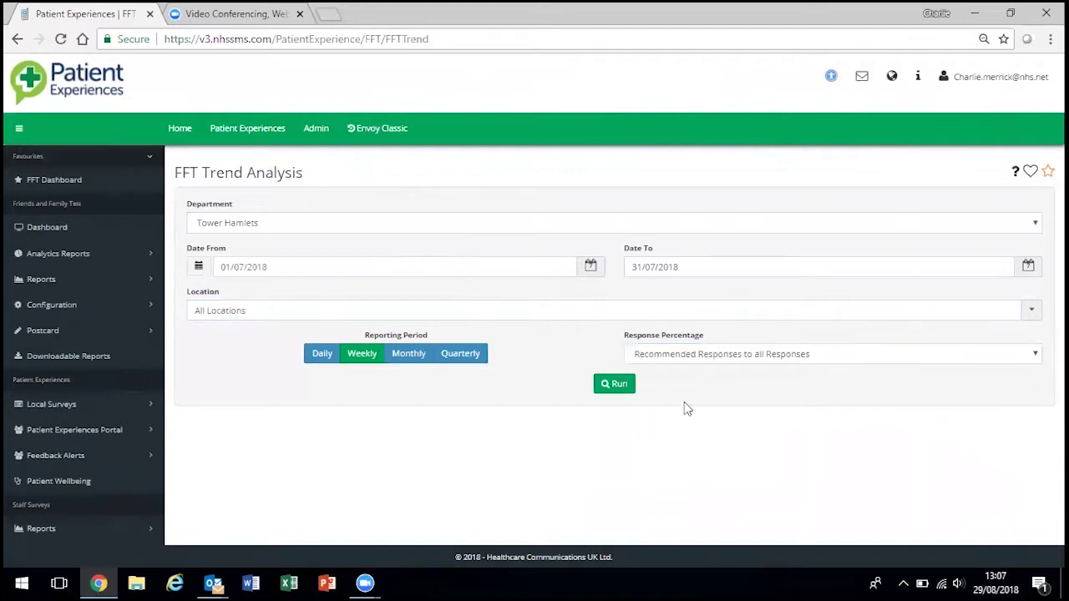
pyautogui.click(615, 383)
pyautogui.scroll(-3, 614, 384)
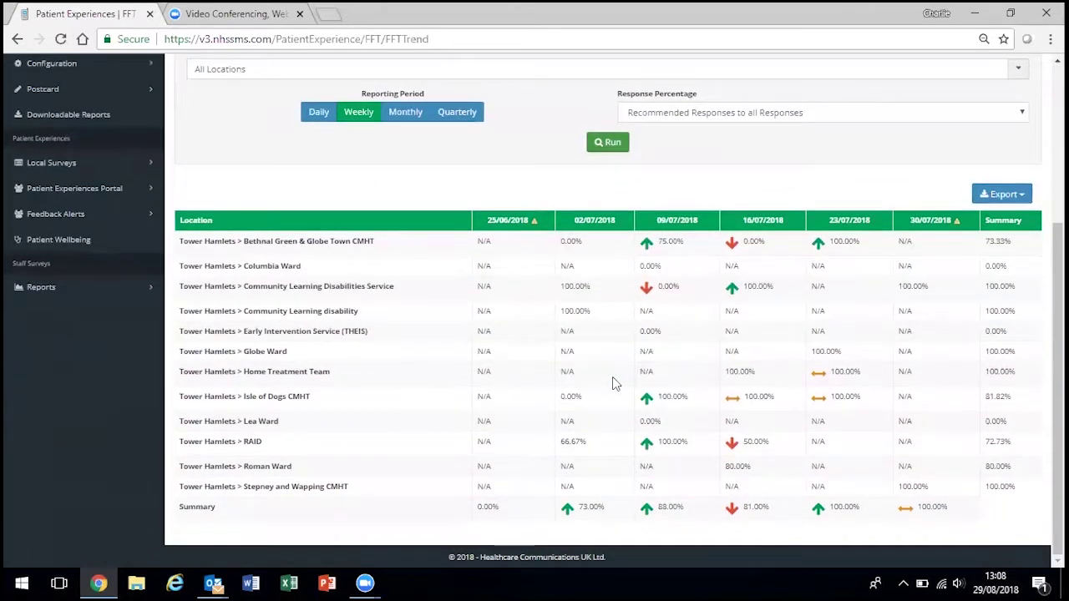
# Rerun the trend analysis with the response percentage set to Not Recommended Responses to all Responses
pyautogui.click(668, 112)
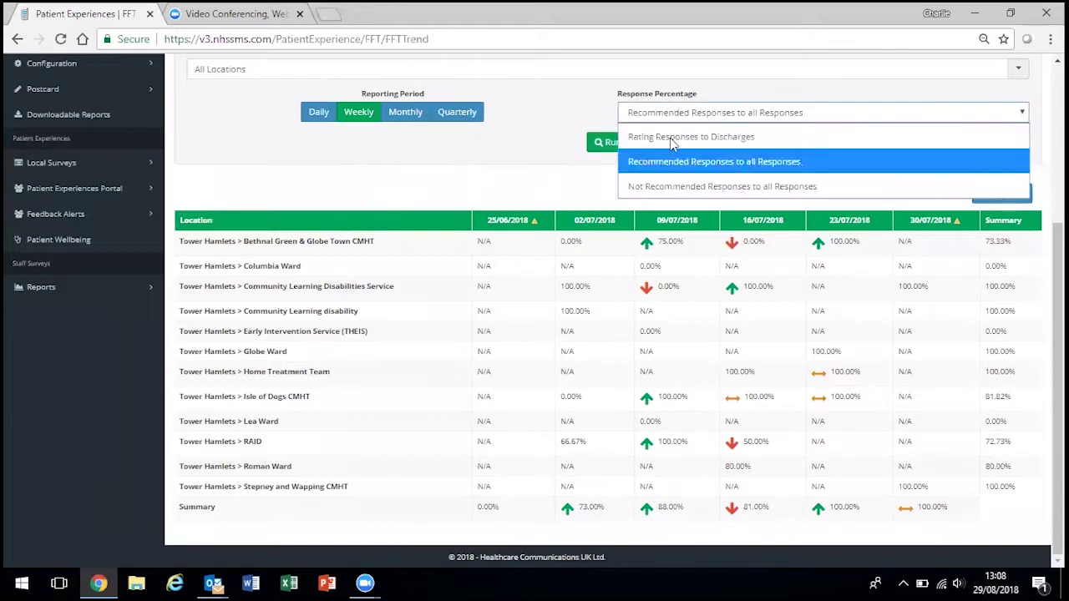
pyautogui.click(680, 188)
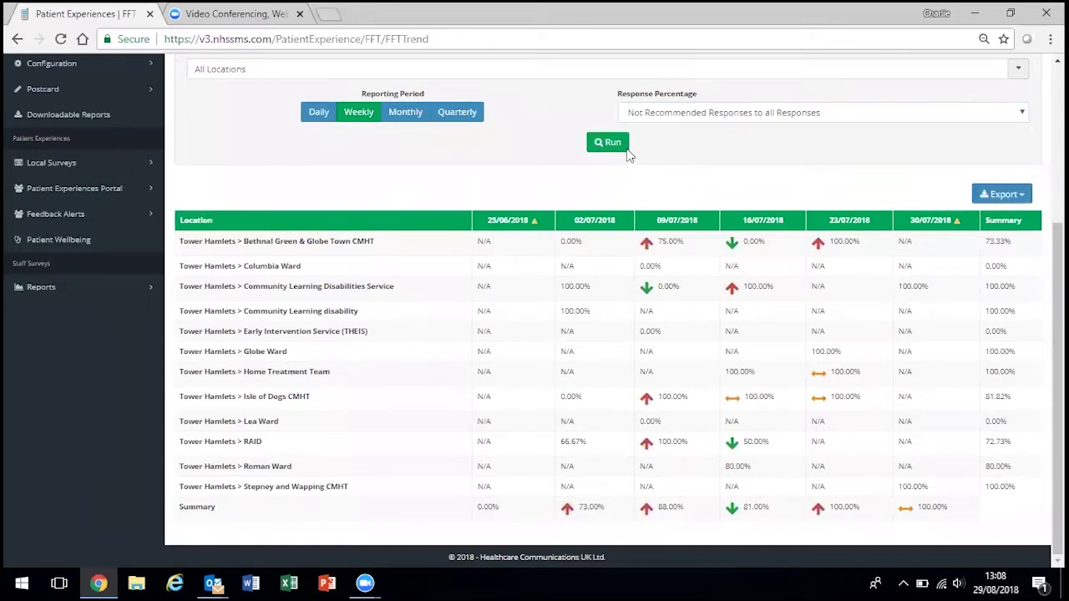
pyautogui.click(598, 147)
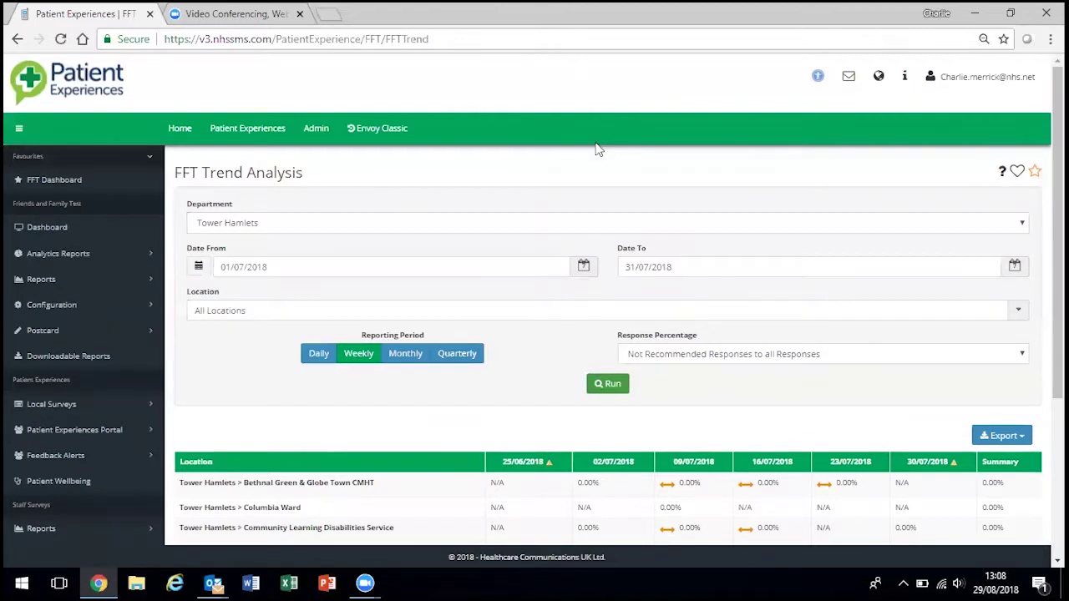
pyautogui.scroll(-2, 598, 149)
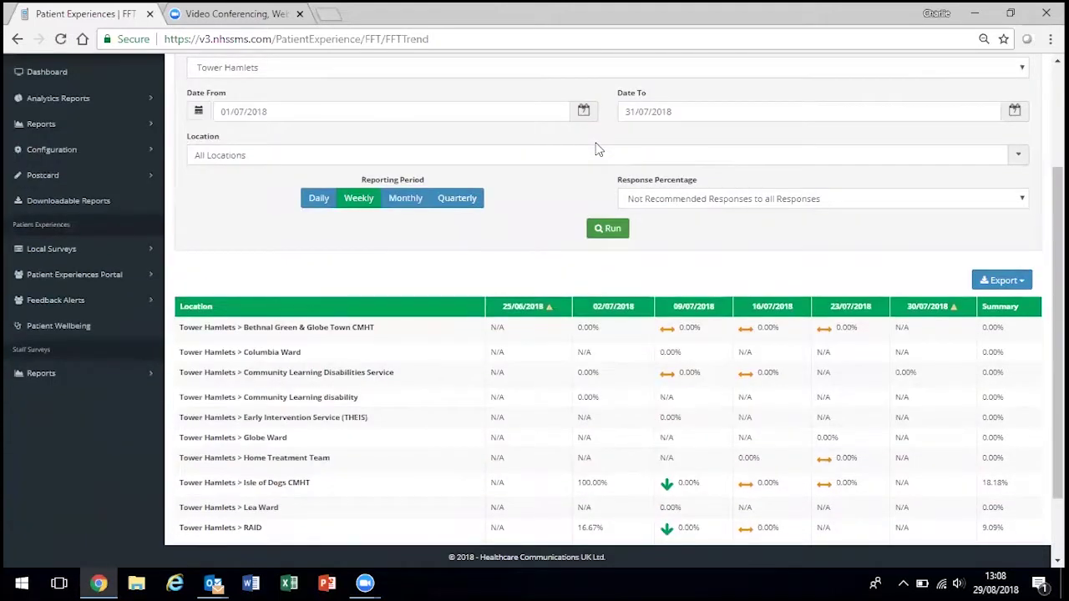
# Open the Local Surveys Dashboard and set its department to Audit and CQC Surveys and its date mode to Response Date
pyautogui.scroll(3, 598, 149)
pyautogui.click(225, 133)
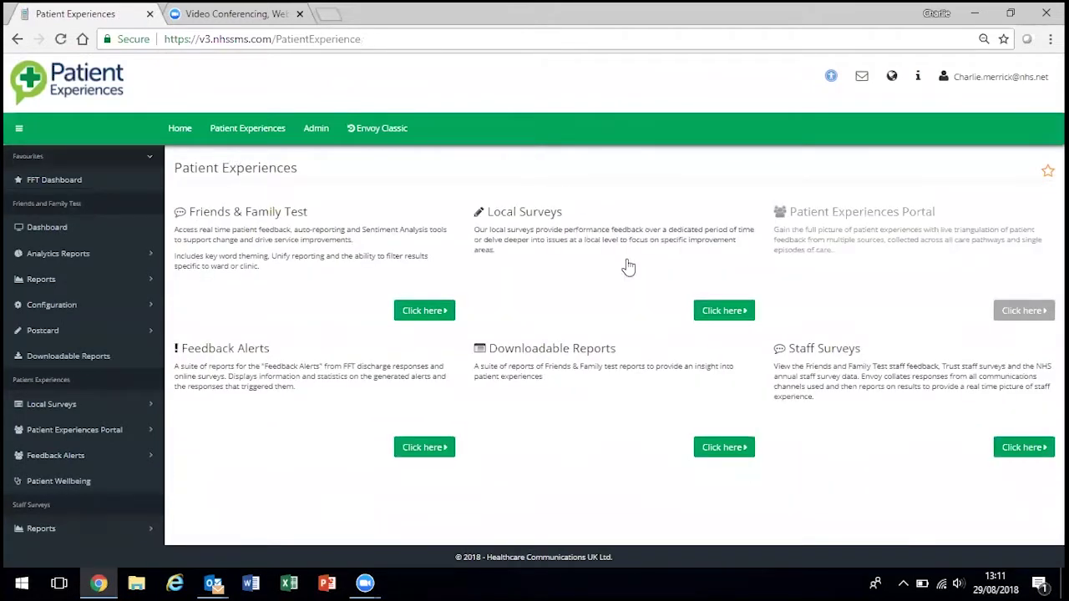
pyautogui.click(704, 311)
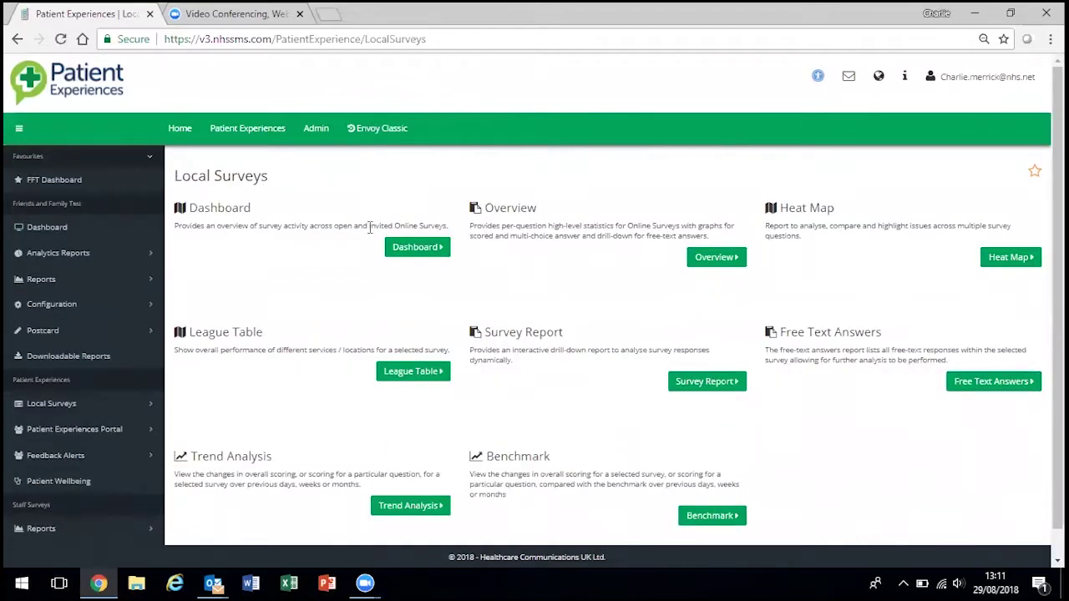
pyautogui.click(402, 245)
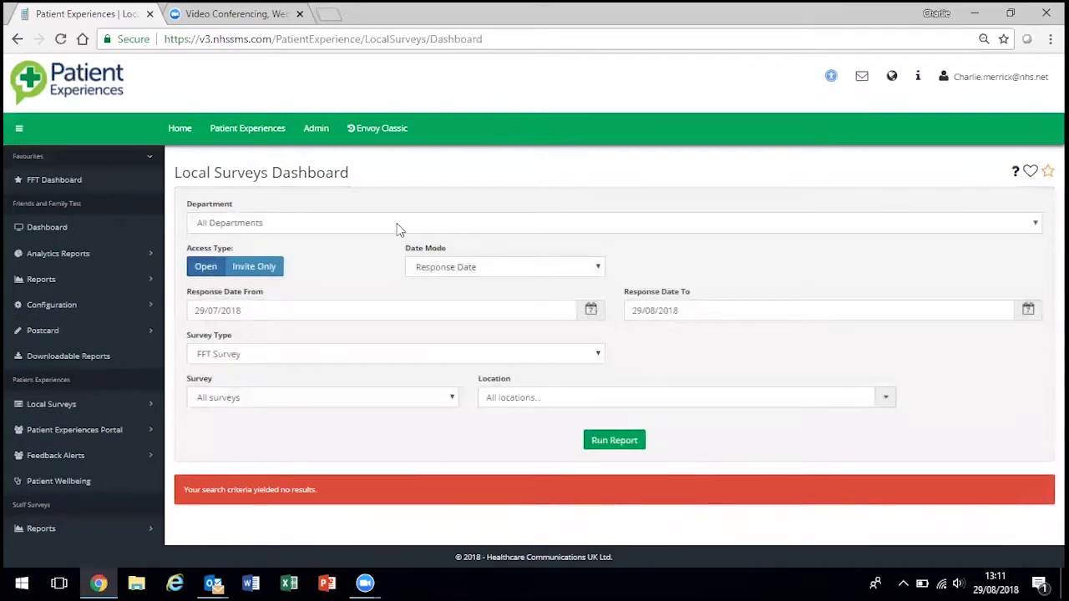
pyautogui.click(398, 224)
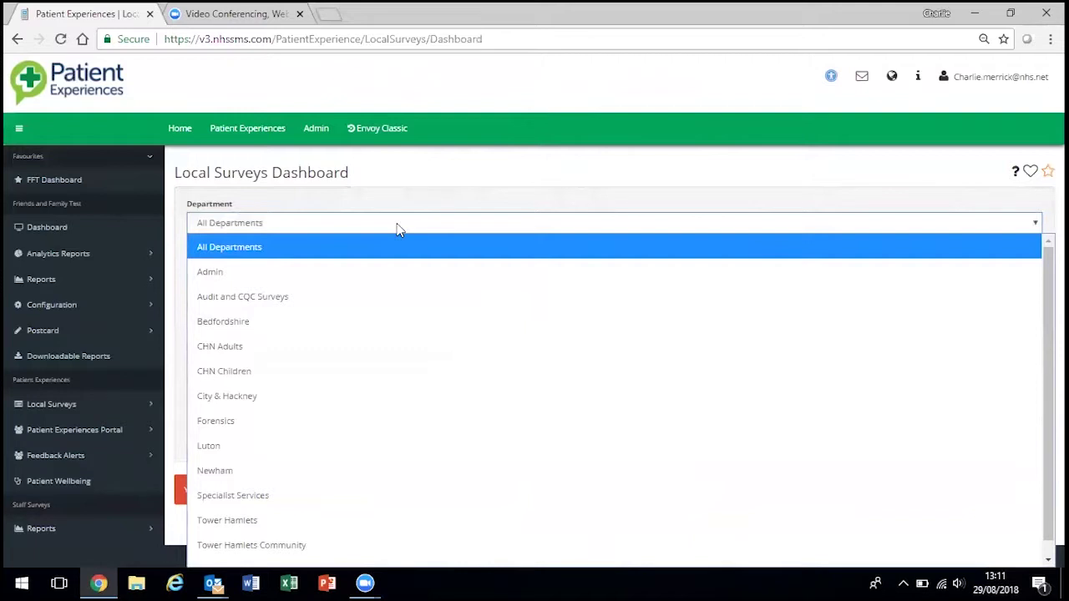
pyautogui.click(433, 299)
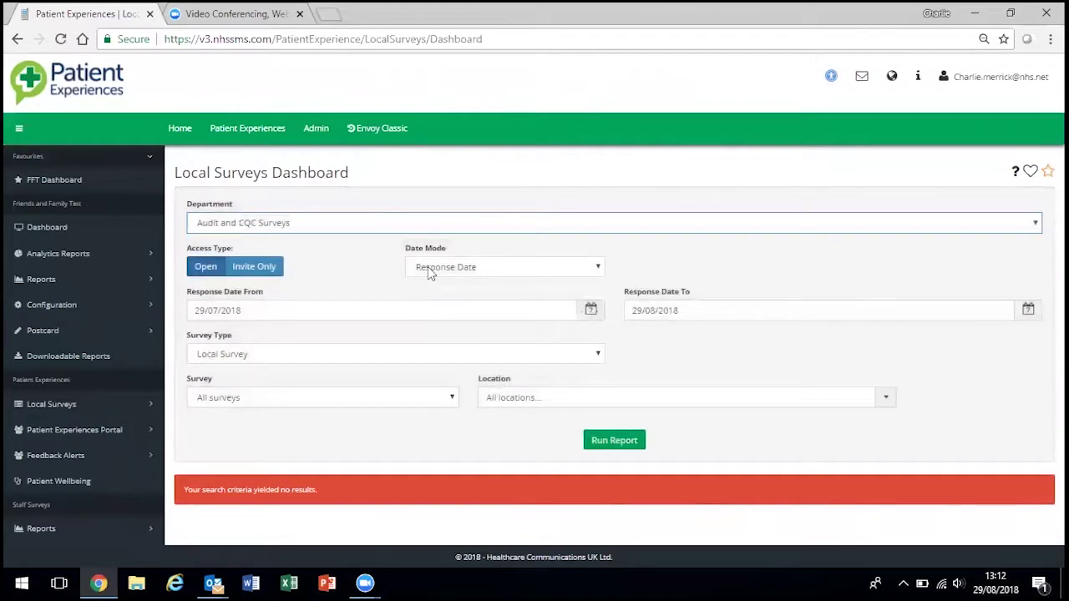
pyautogui.click(427, 267)
pyautogui.click(438, 292)
# Try the Infection Control survey, return the selection to All surveys and run the Local Surveys Dashboard report
pyautogui.click(368, 406)
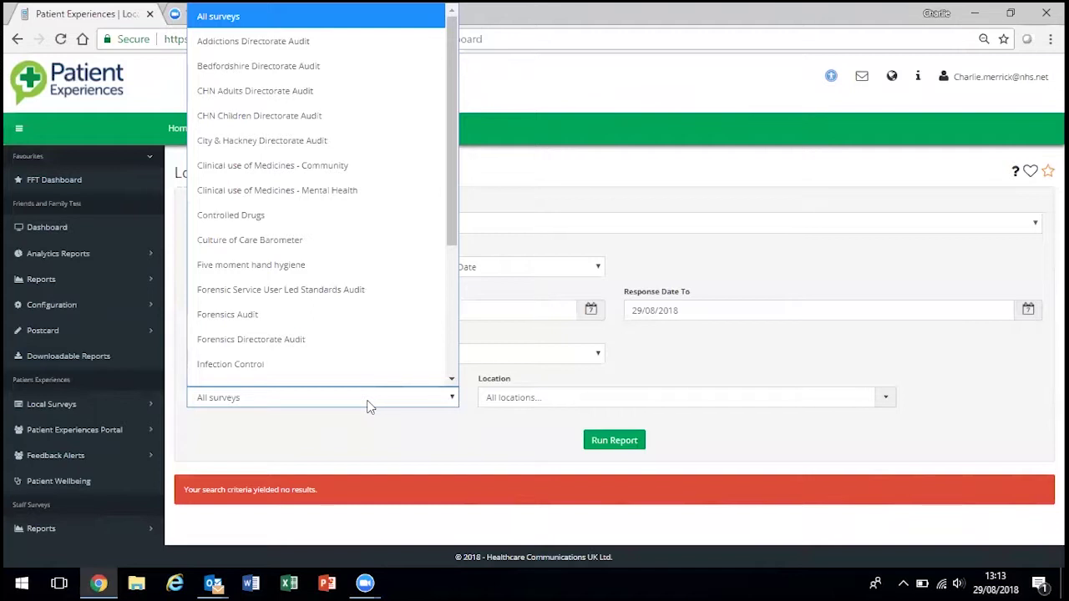
pyautogui.click(363, 364)
pyautogui.click(365, 399)
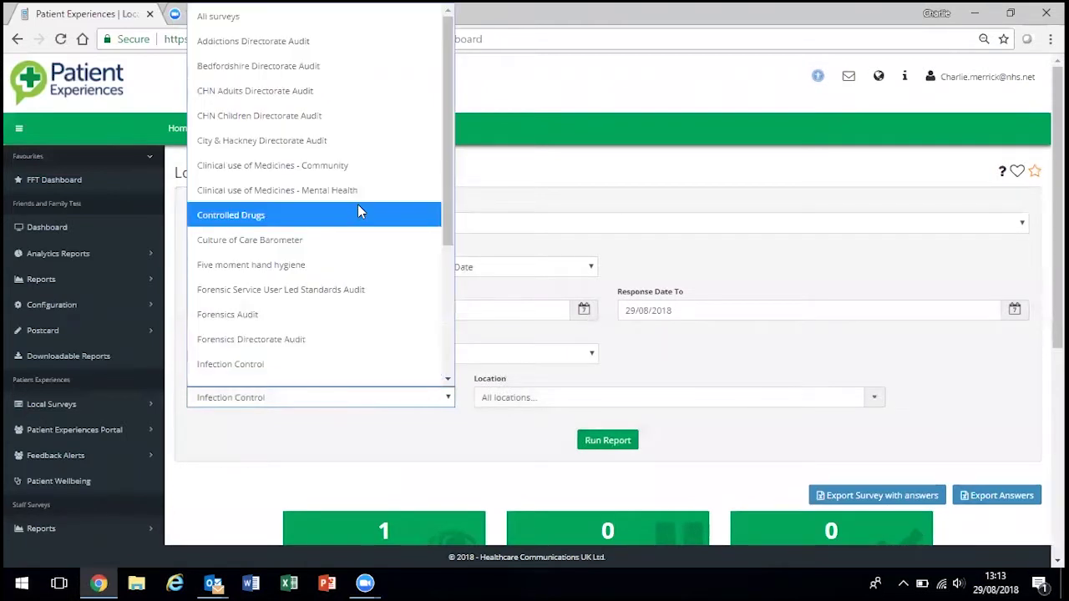
pyautogui.click(281, 20)
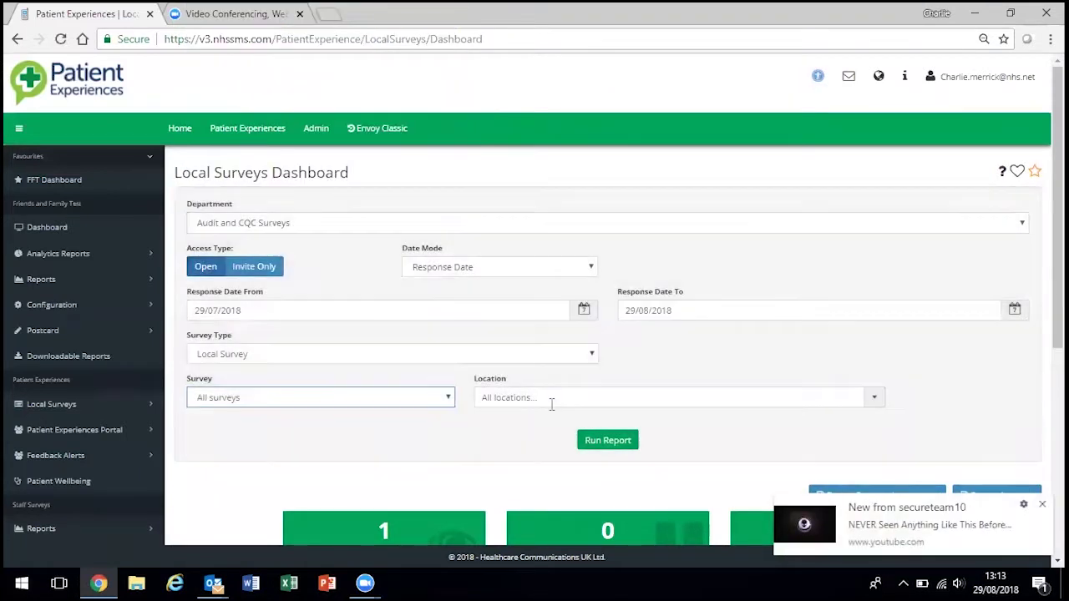
pyautogui.click(624, 451)
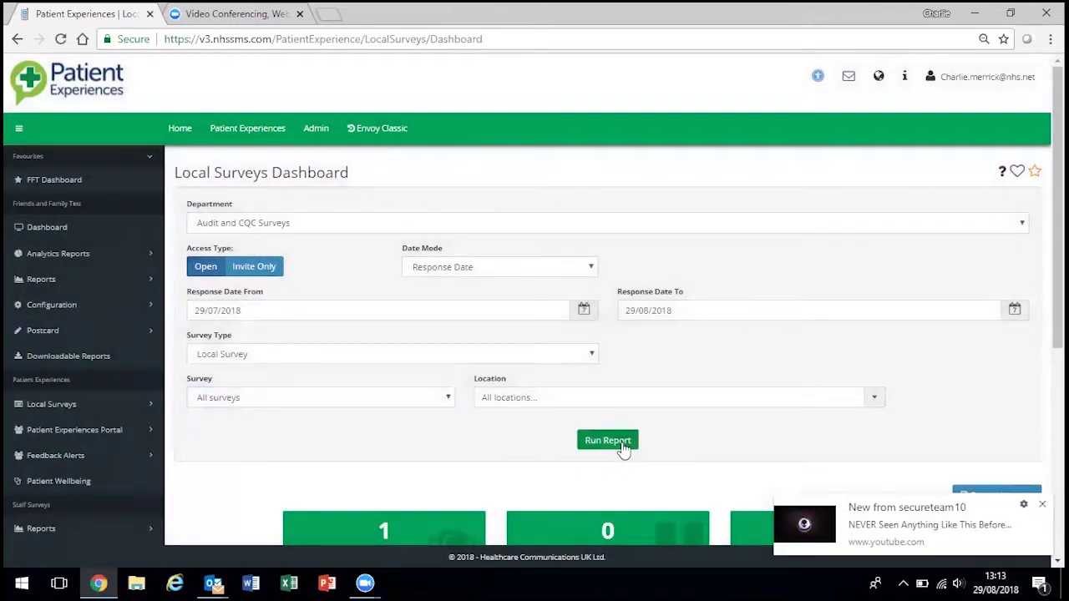
# Export the answers from the Local Surveys Dashboard and open the downloaded spreadsheet
pyautogui.scroll(-4, 1014, 198)
pyautogui.click(1014, 197)
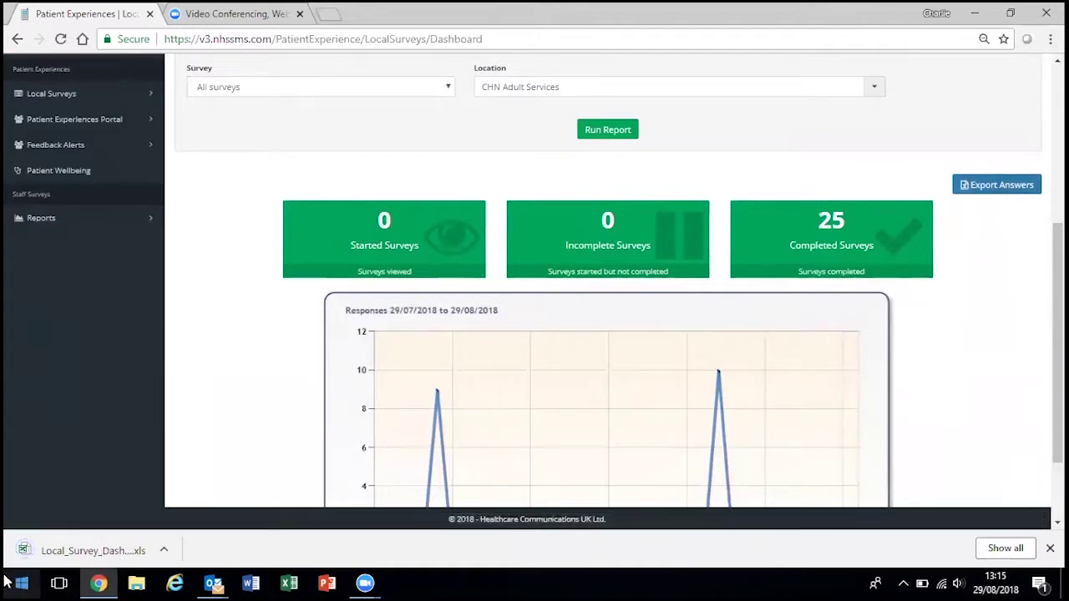
pyautogui.click(50, 550)
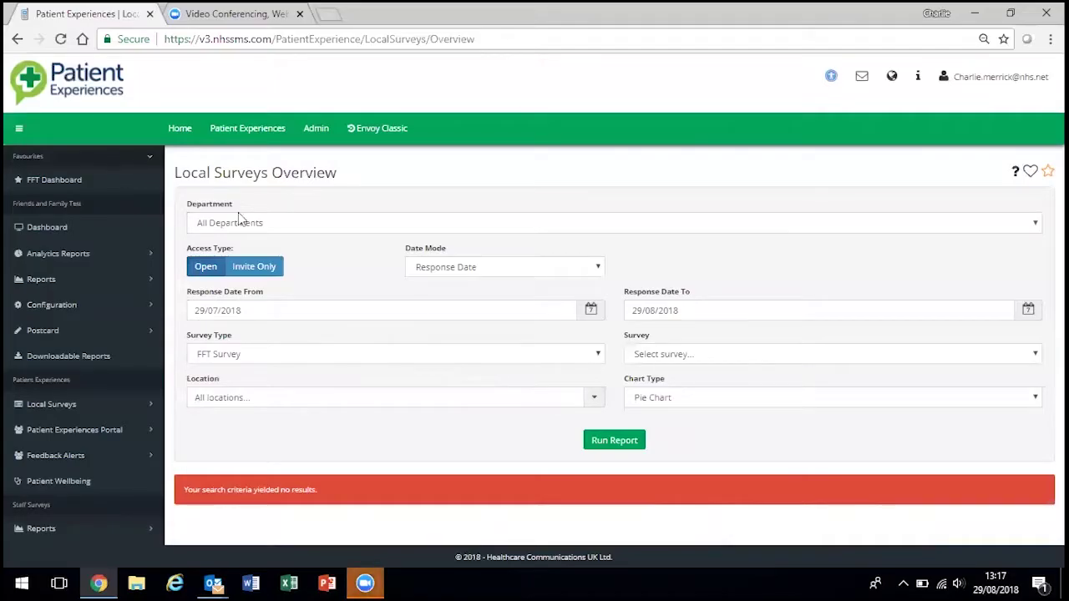
# Run the Local Surveys Overview for City & Hackney from 01/07/2018 using the City & Hackney - Mental Health PREM 1.0 survey and pie charts
pyautogui.click(238, 223)
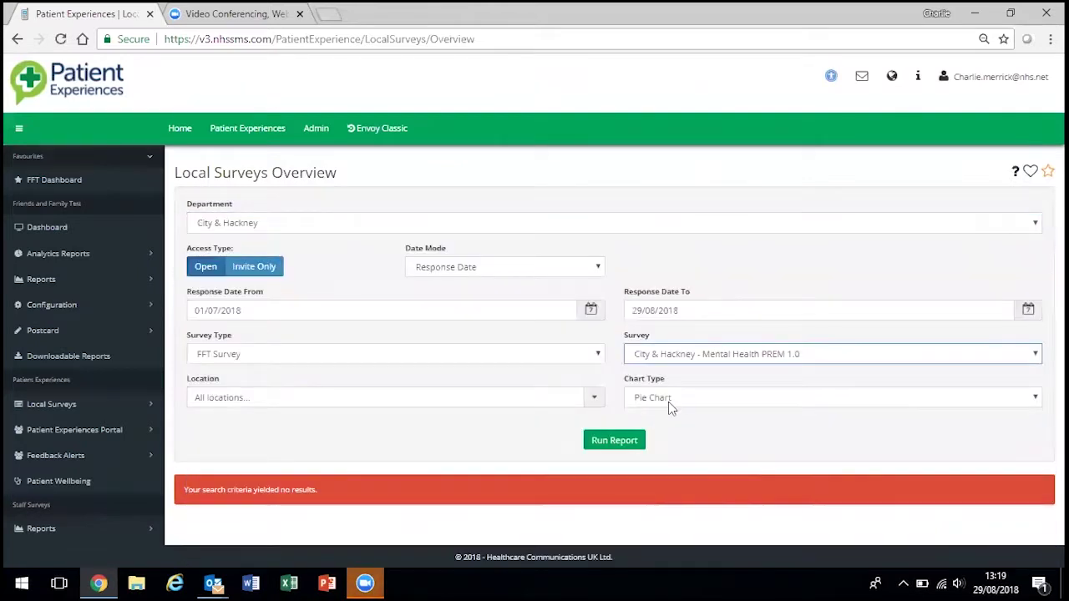
pyautogui.click(668, 402)
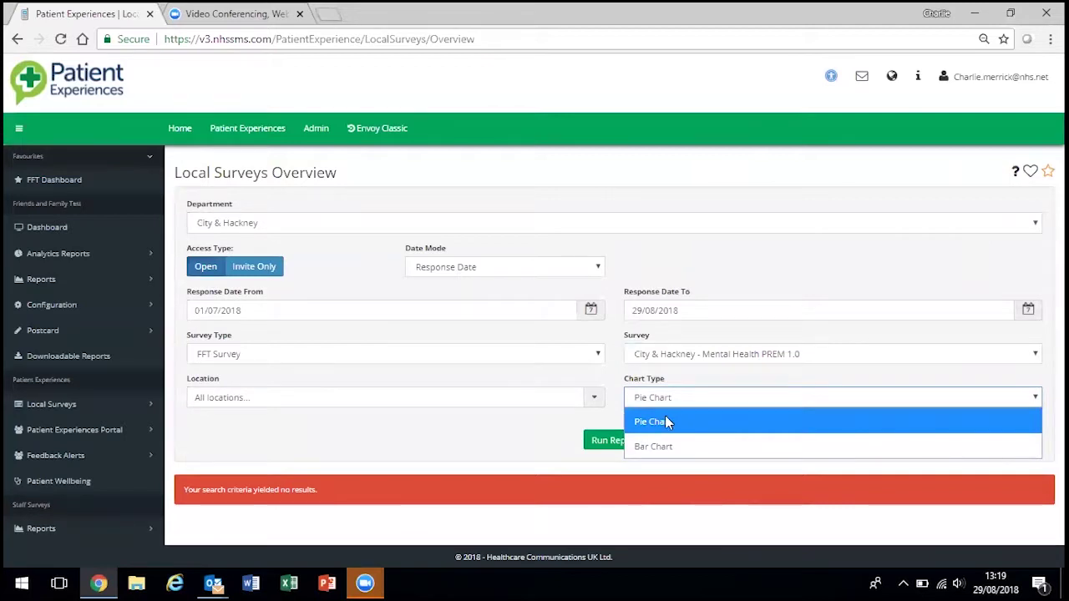
pyautogui.click(666, 416)
pyautogui.click(614, 442)
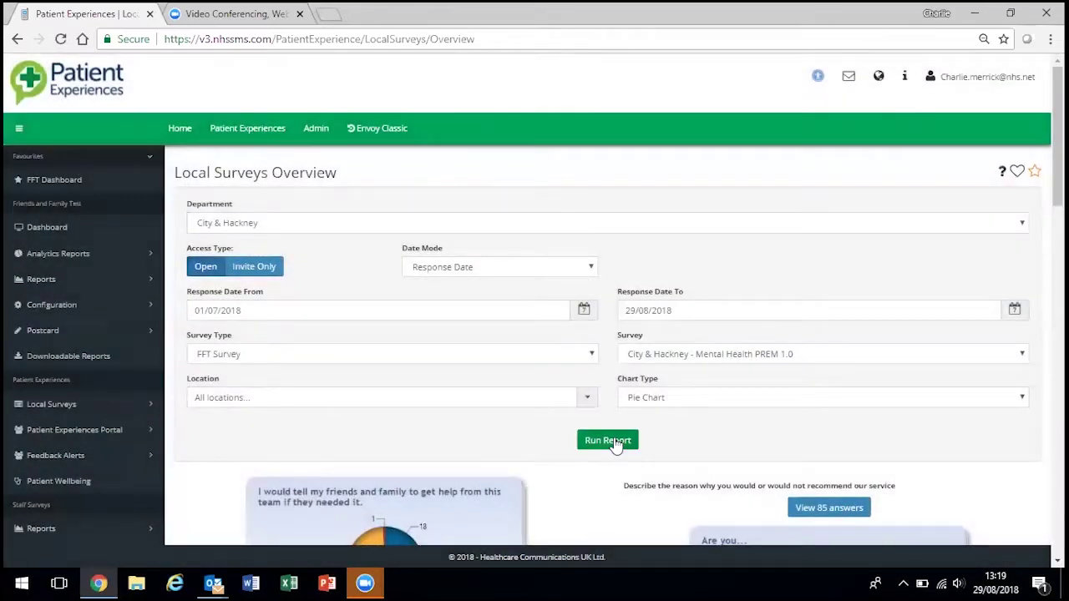
pyautogui.scroll(-2, 615, 442)
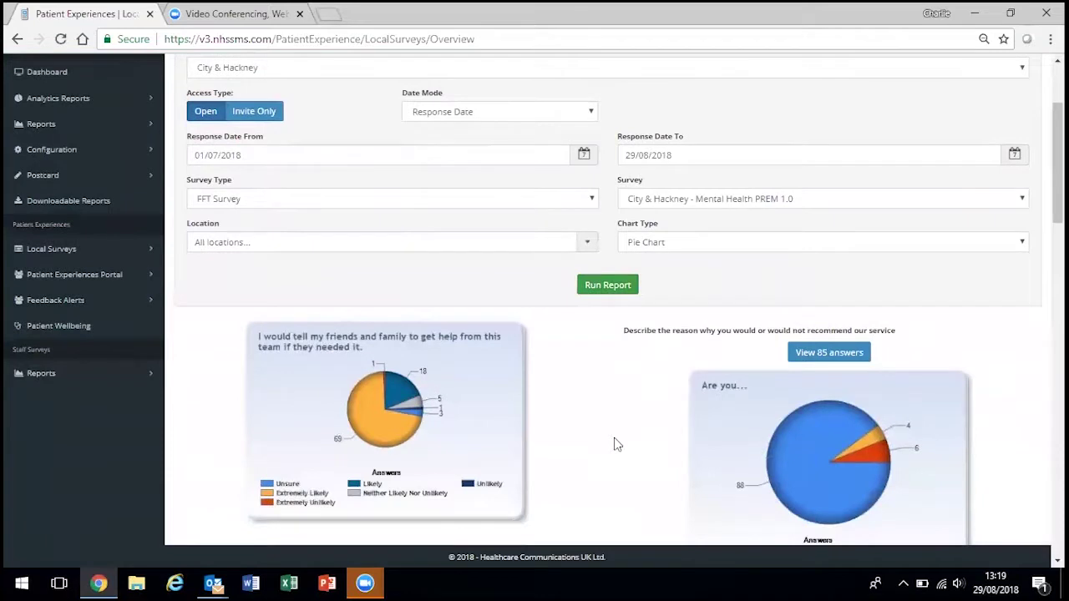
pyautogui.scroll(-1, 615, 444)
pyautogui.scroll(-3, 829, 409)
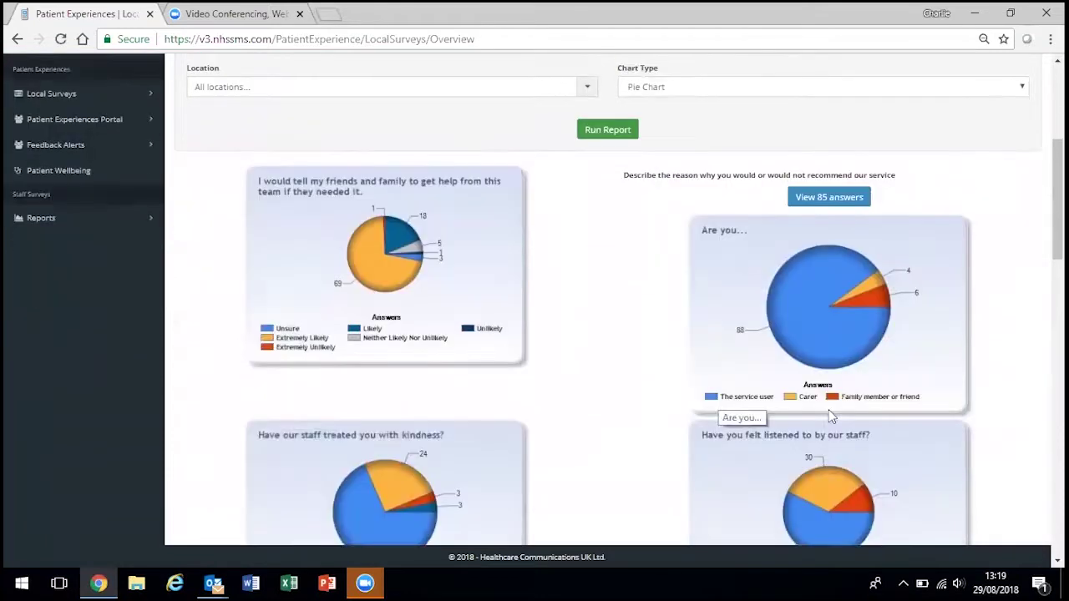
# Open the Local Surveys Heat Map and set its department to City & Hackney
pyautogui.scroll(3, 835, 272)
pyautogui.click(852, 275)
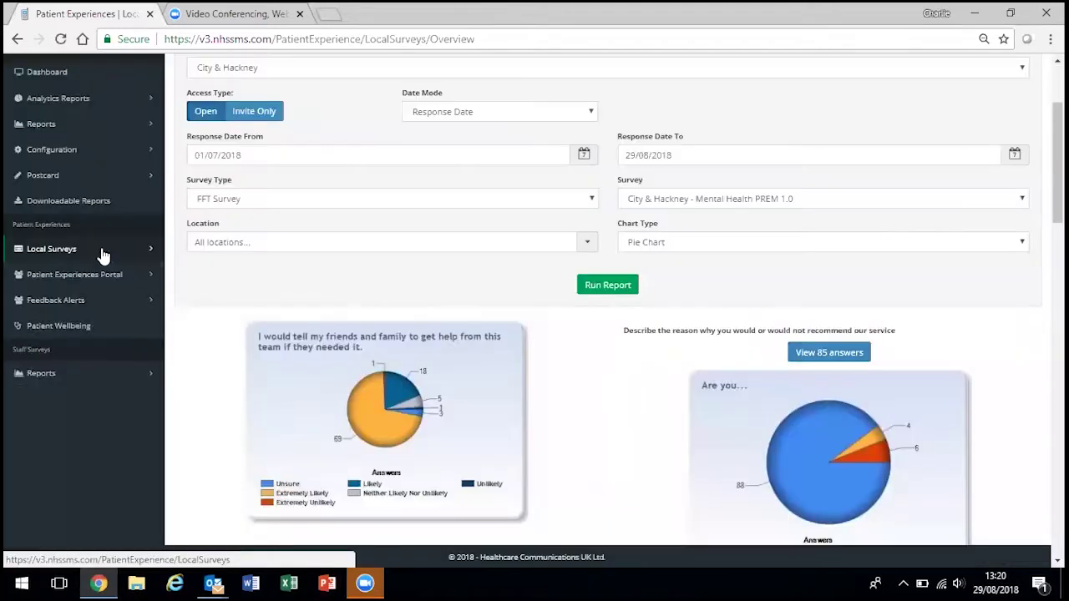
pyautogui.click(101, 255)
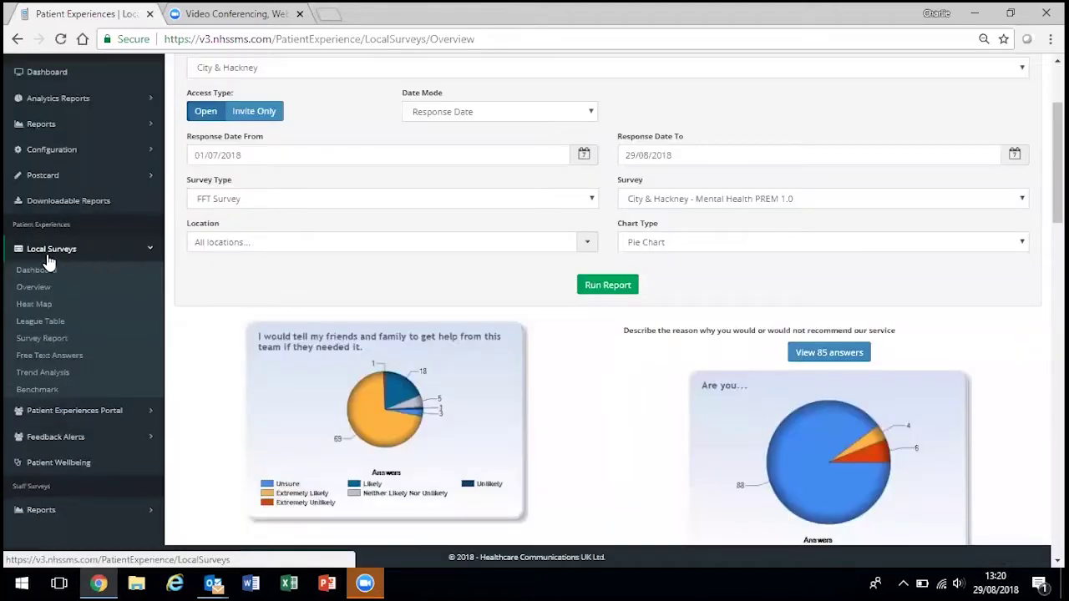
pyautogui.click(49, 306)
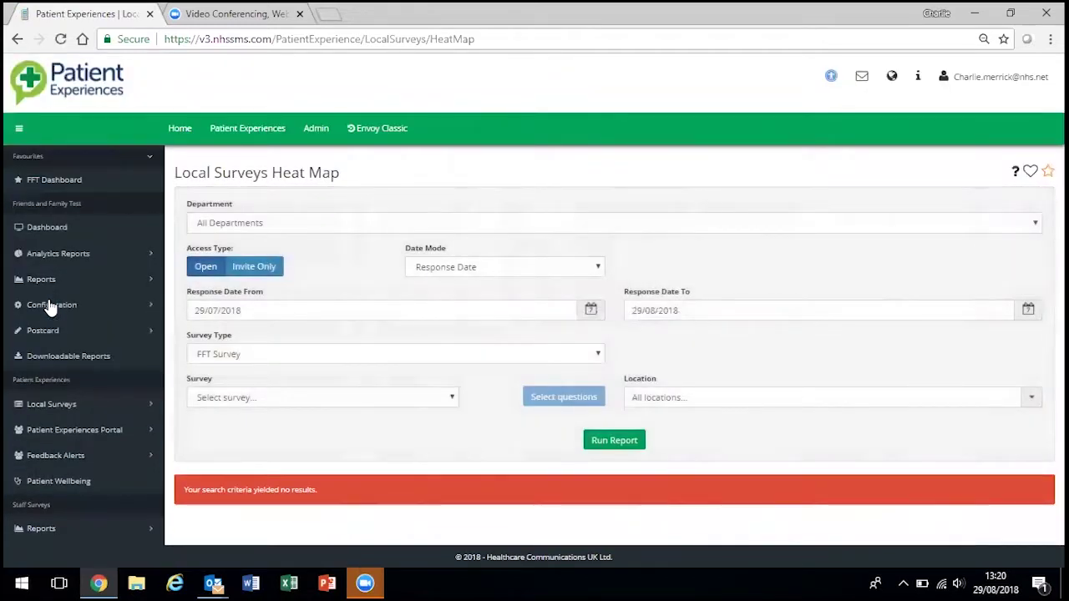
pyautogui.click(213, 222)
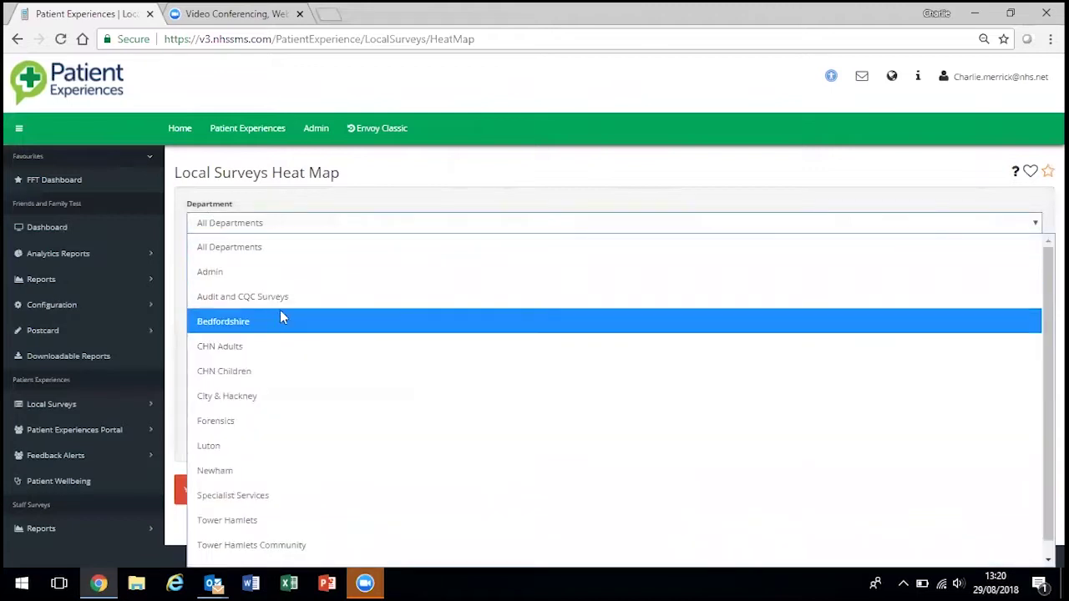
pyautogui.click(305, 392)
# Run the heat map for the City & Hackney - Mental Health PREM 1.0 survey with all listed questions selected
pyautogui.click(503, 357)
pyautogui.click(334, 379)
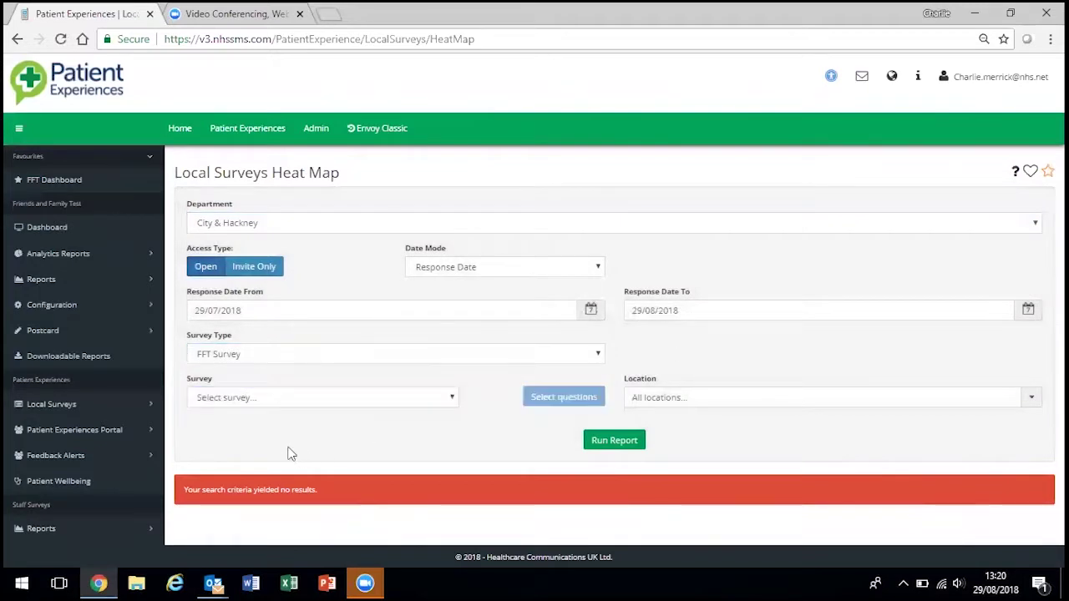
pyautogui.click(318, 397)
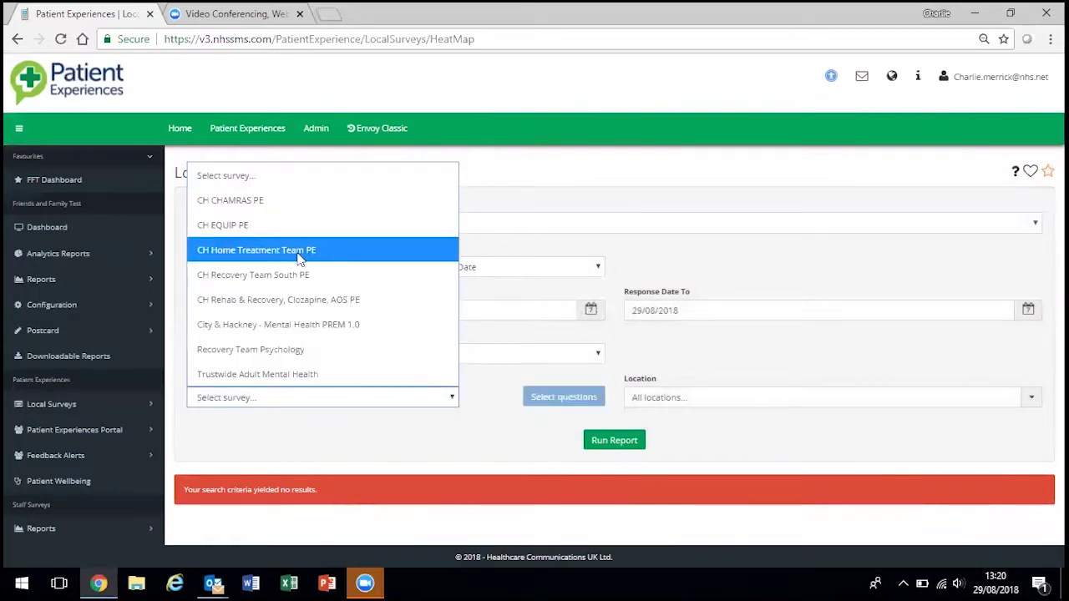
pyautogui.click(284, 325)
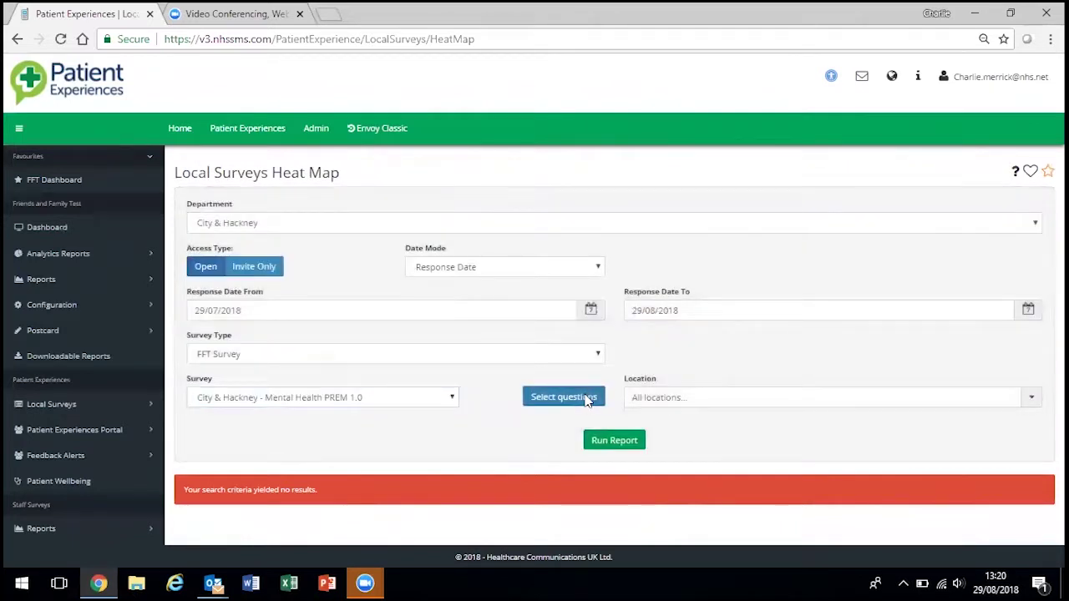
pyautogui.click(587, 399)
pyautogui.click(696, 273)
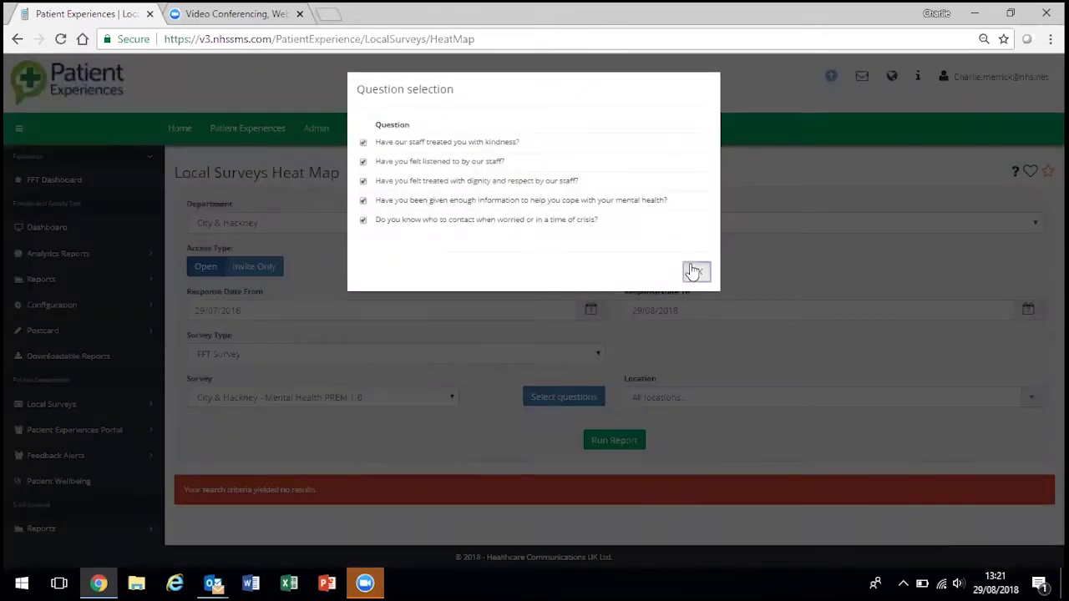
pyautogui.click(614, 440)
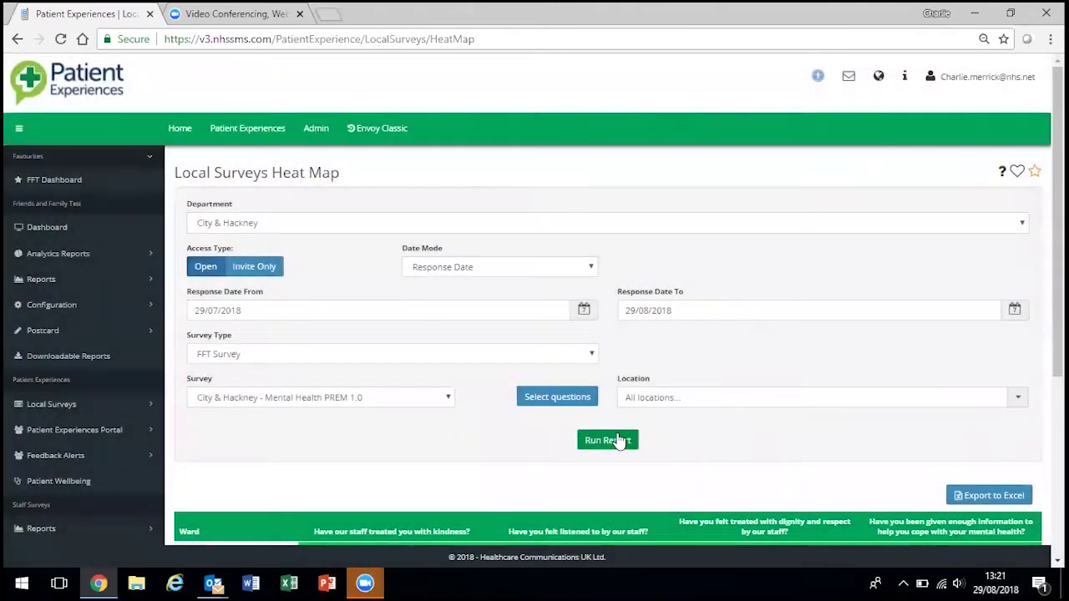
pyautogui.scroll(-1, 617, 440)
pyautogui.scroll(-3, 619, 440)
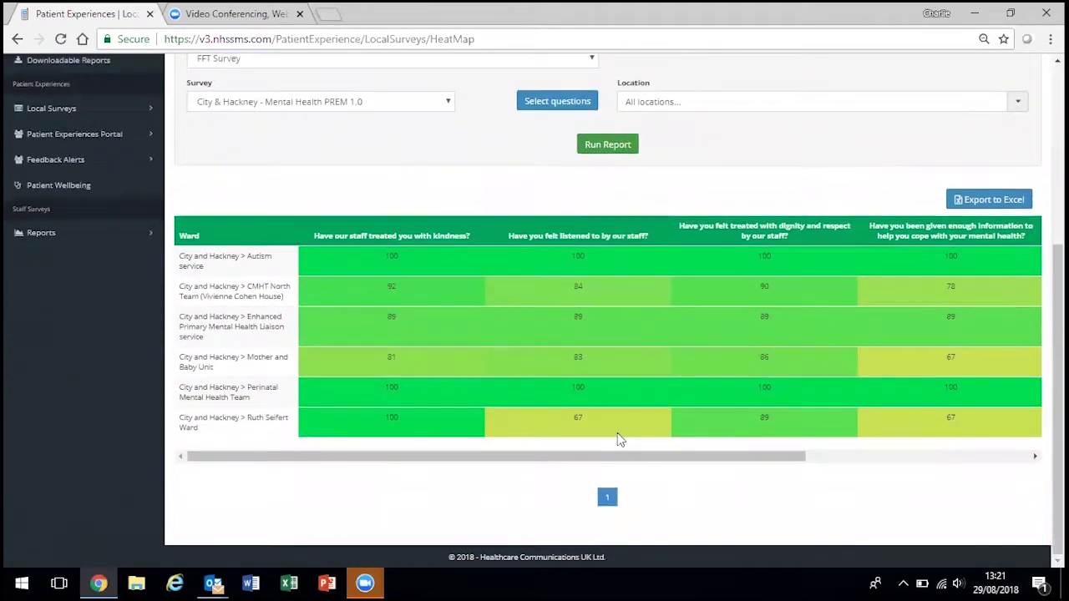
# Run the Local Surveys League Table for City & Hackney using the City & Hackney - Mental Health PREM 1.0 survey
pyautogui.scroll(5, 59, 408)
pyautogui.click(55, 405)
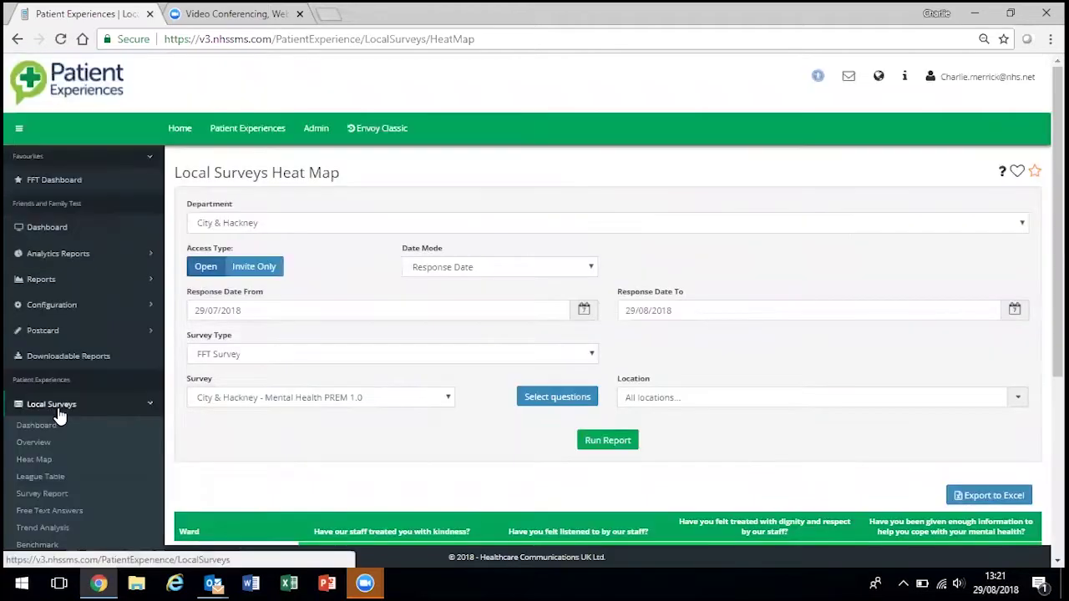
pyautogui.click(93, 475)
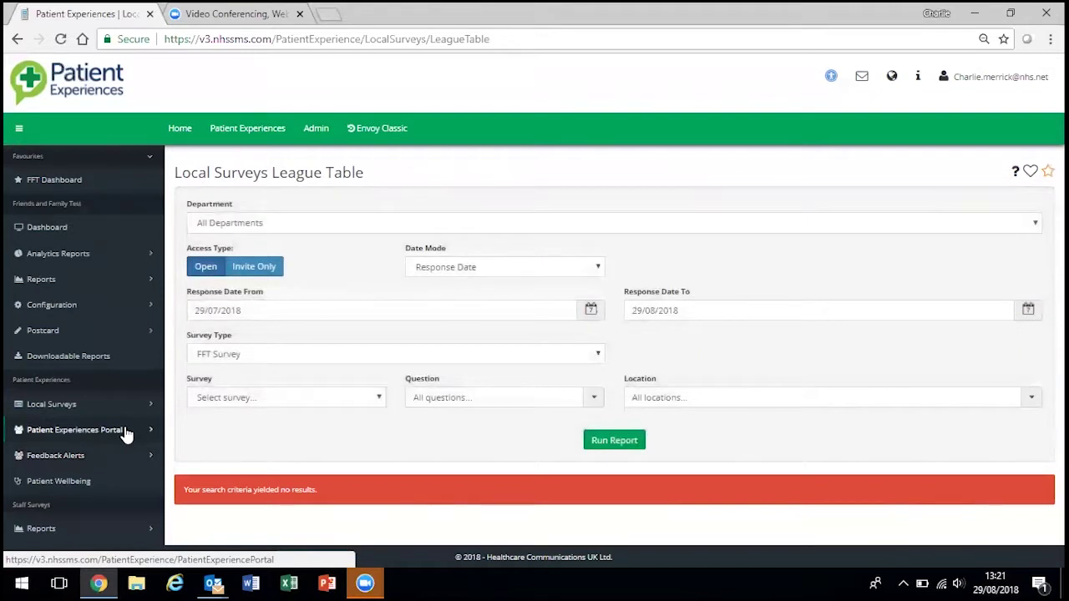
pyautogui.click(214, 226)
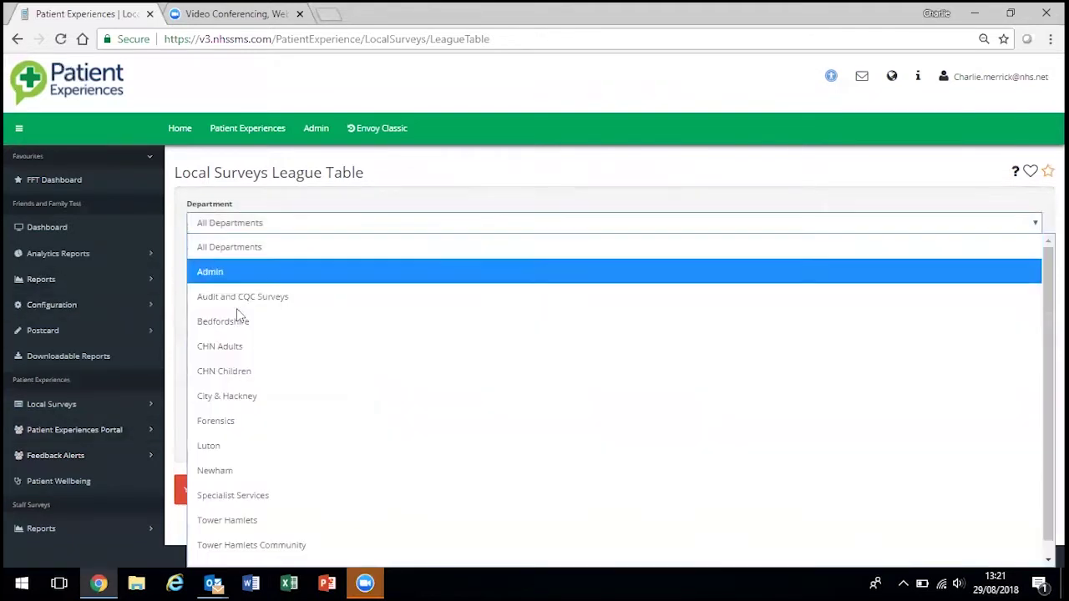
pyautogui.click(250, 398)
pyautogui.click(612, 445)
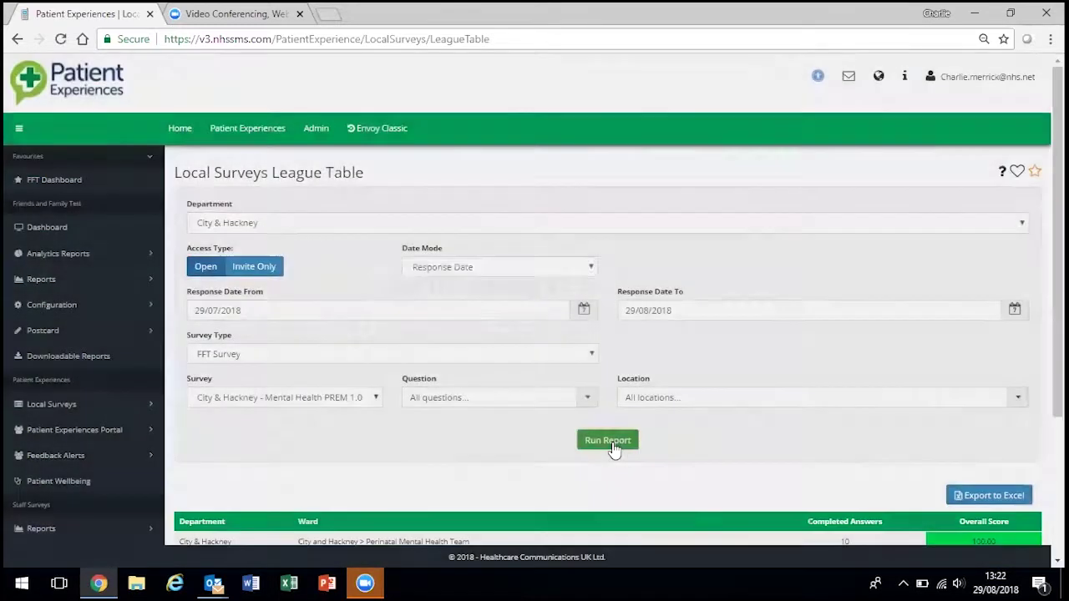
pyautogui.scroll(-3, 611, 446)
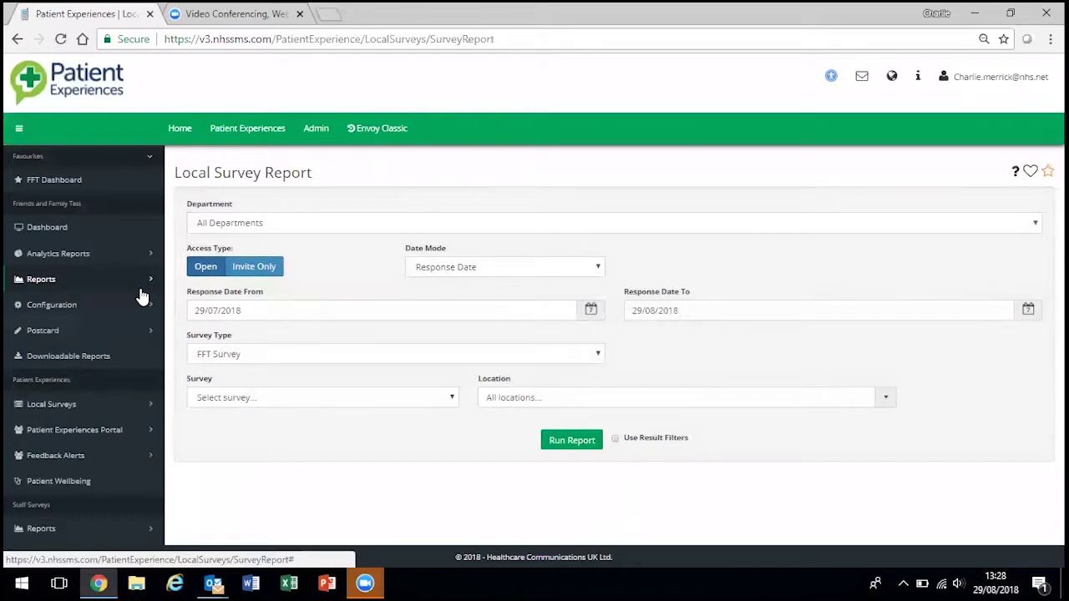
# Run the Local Survey Report for Tower Hamlets Community using the Tower Hamlets Community PE (All teams) survey and review the answer breakdown
pyautogui.click(401, 223)
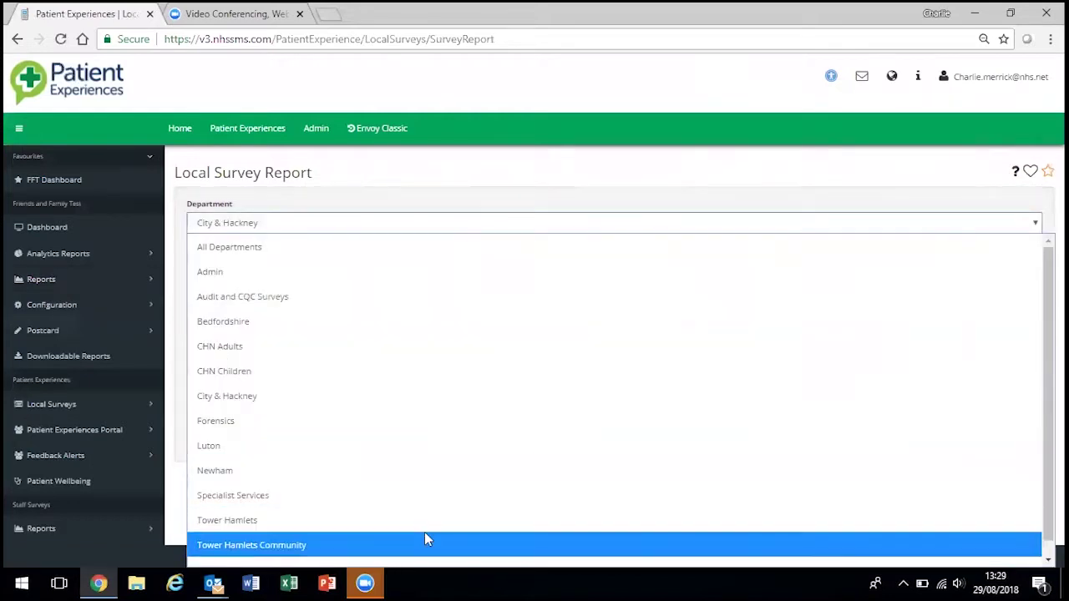
pyautogui.click(426, 538)
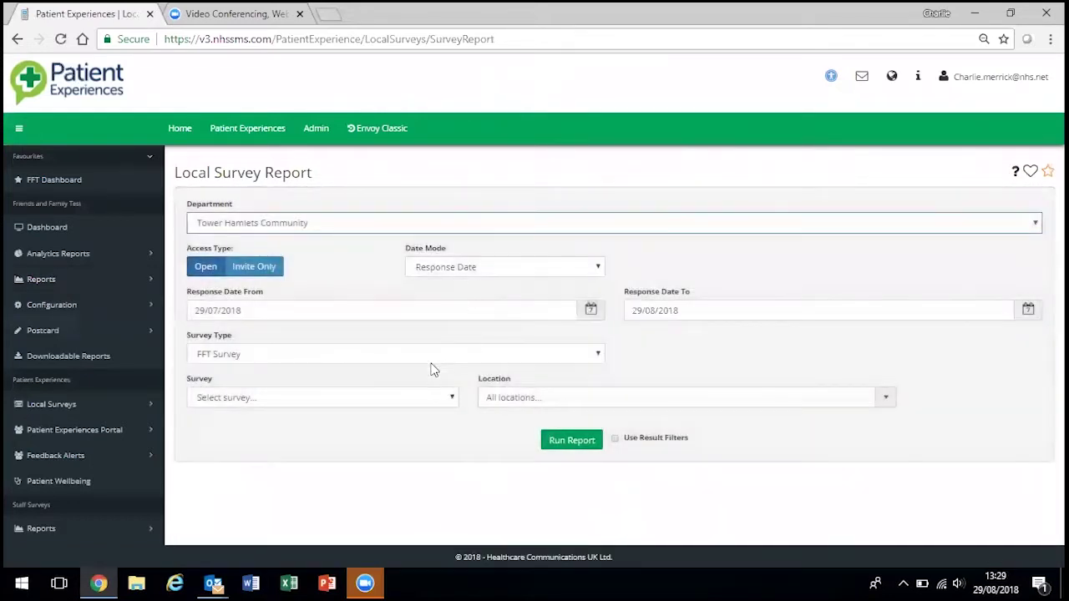
pyautogui.click(409, 405)
pyautogui.click(401, 444)
pyautogui.click(556, 441)
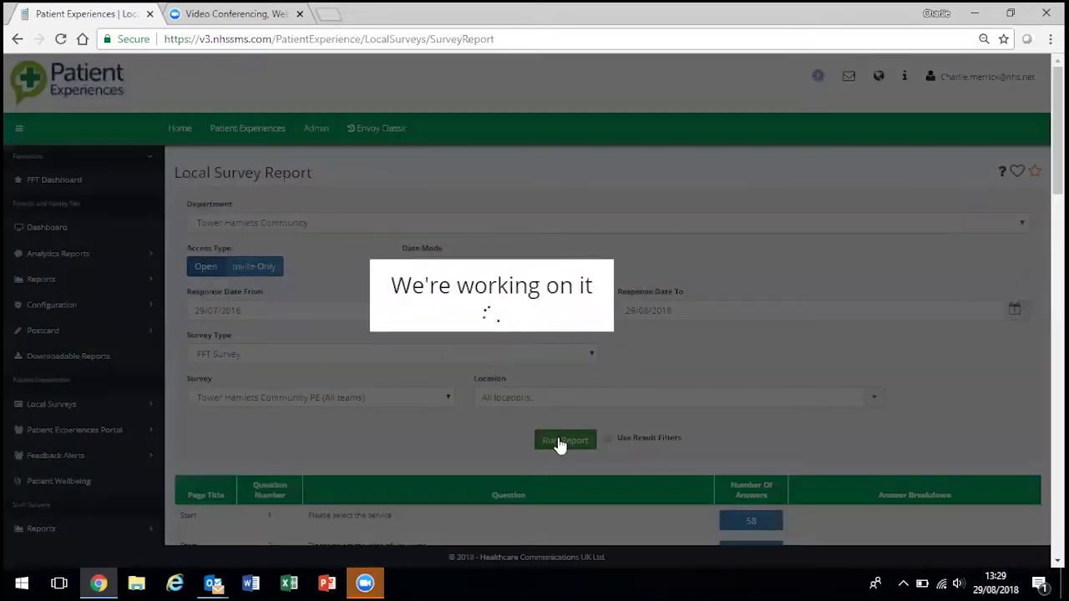
pyautogui.scroll(-3, 536, 468)
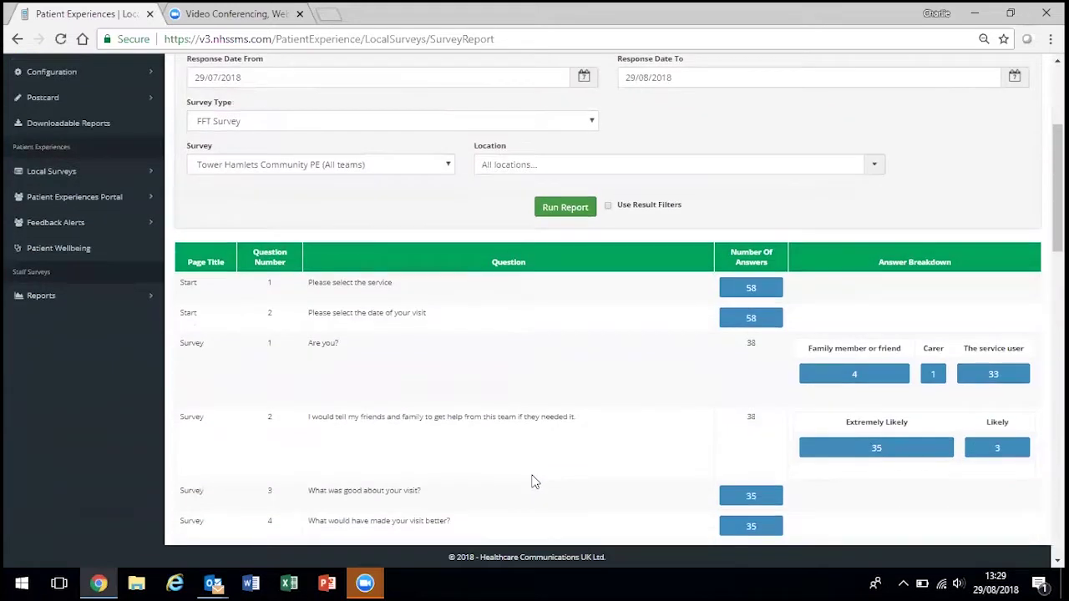
pyautogui.scroll(-1, 534, 477)
pyautogui.scroll(-1, 534, 482)
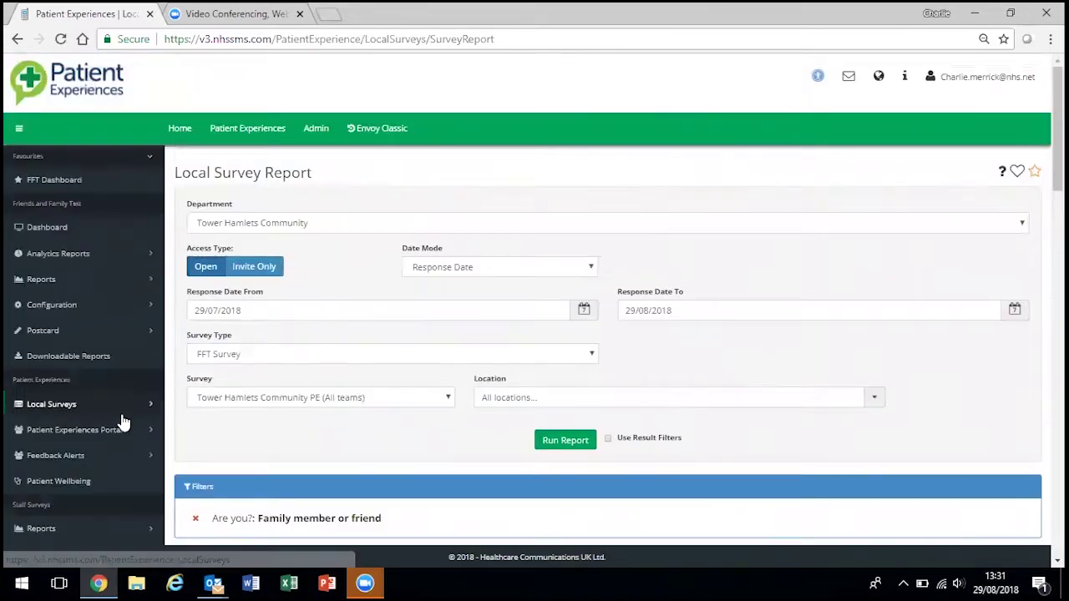
# Open the local surveys Free Text Answers report and set its department to City & Hackney
pyautogui.click(122, 414)
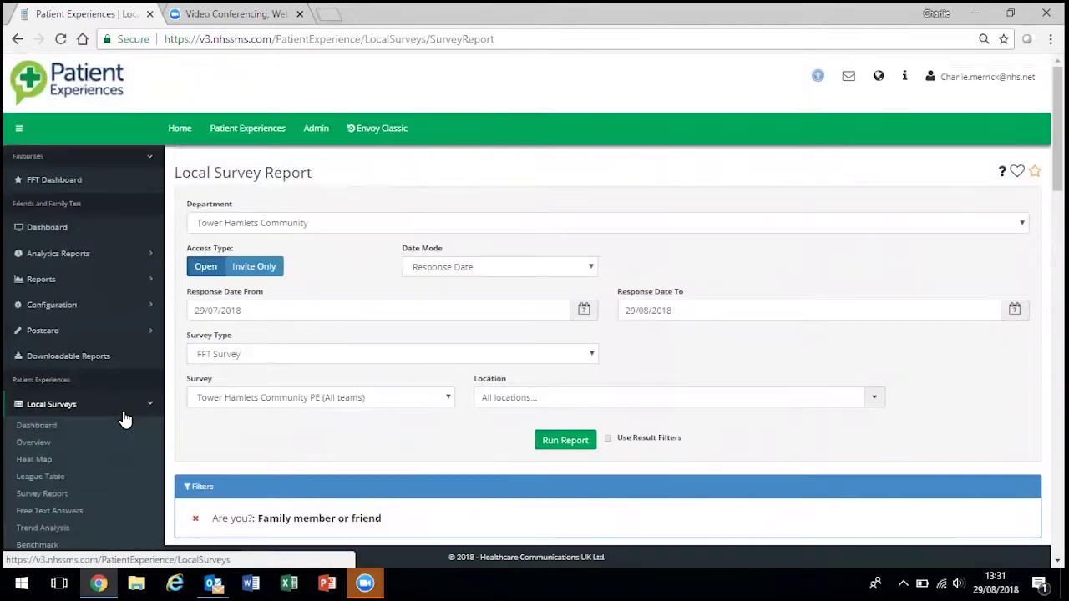
pyautogui.scroll(-1, 134, 458)
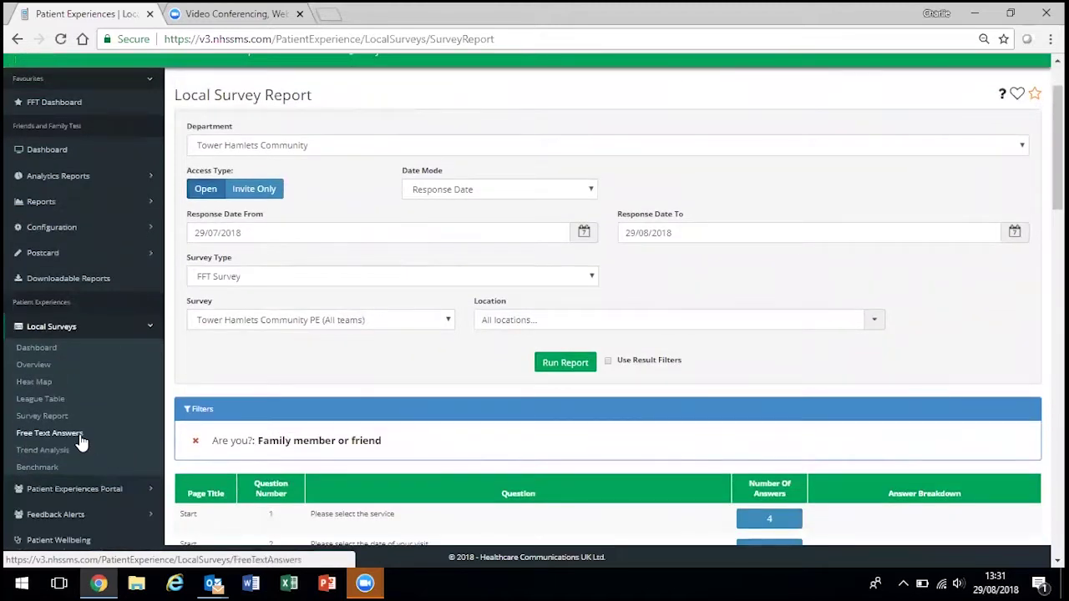
pyautogui.click(83, 441)
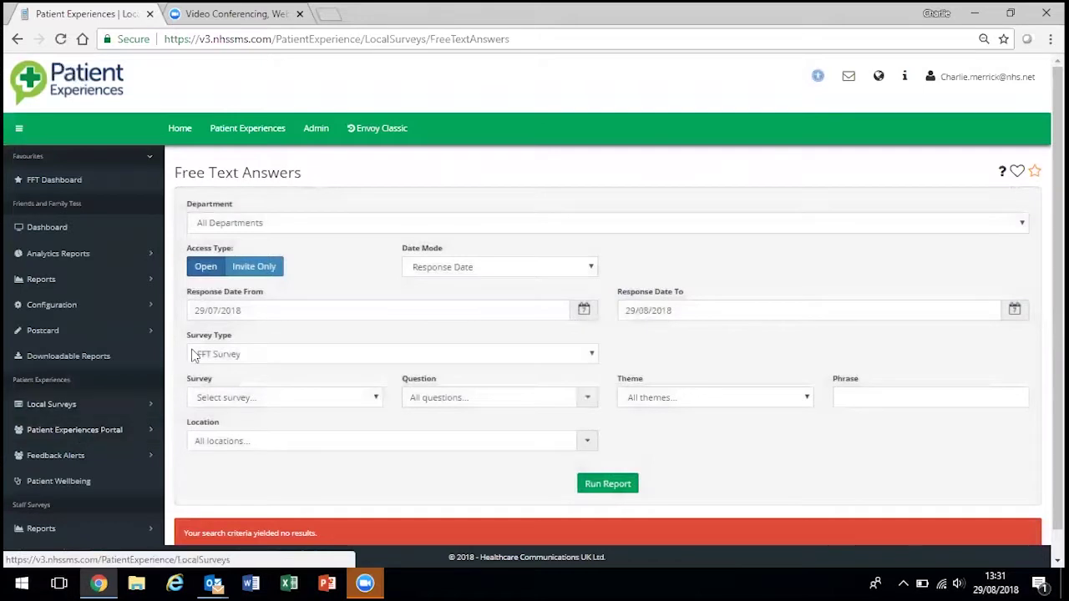
pyautogui.click(291, 224)
pyautogui.click(226, 396)
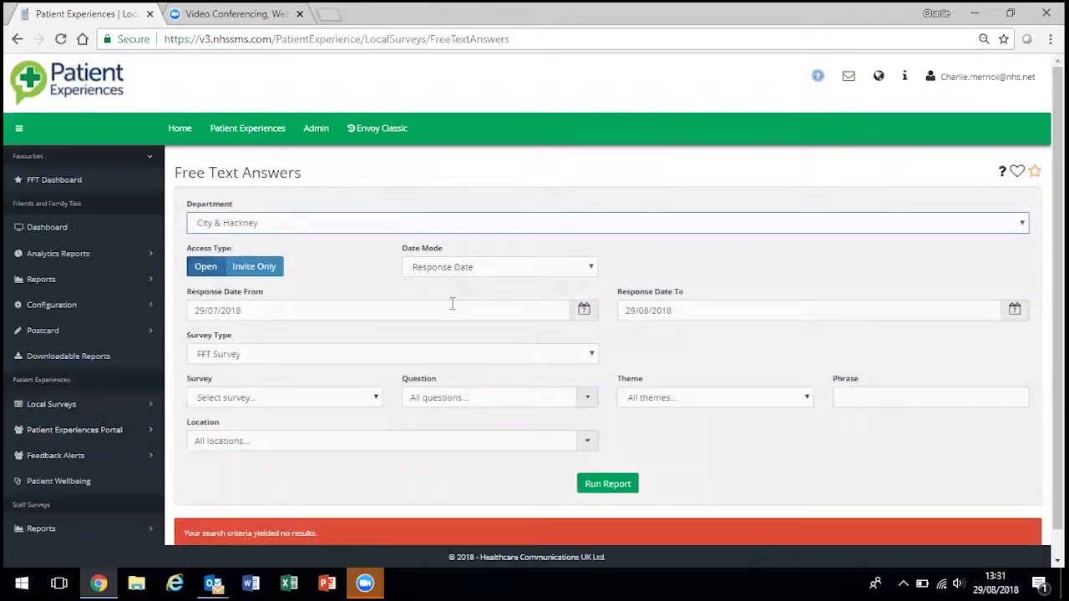
# Run the Free Text Answers report for all questions of the City & Hackney - Mental Health PREM 1.0 survey and view the theme options
pyautogui.click(451, 306)
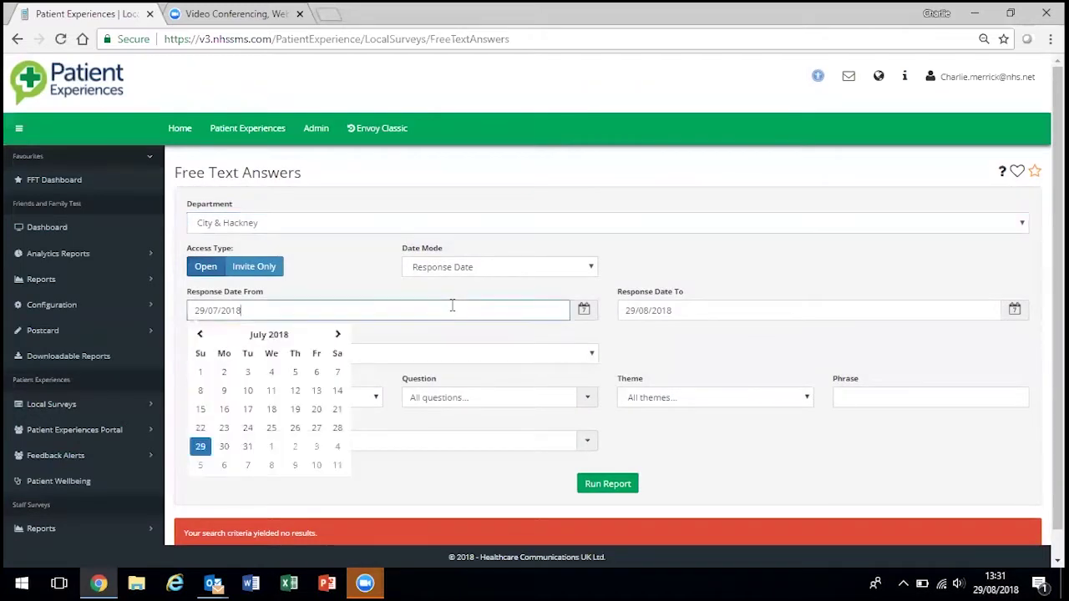
pyautogui.click(455, 391)
pyautogui.click(352, 400)
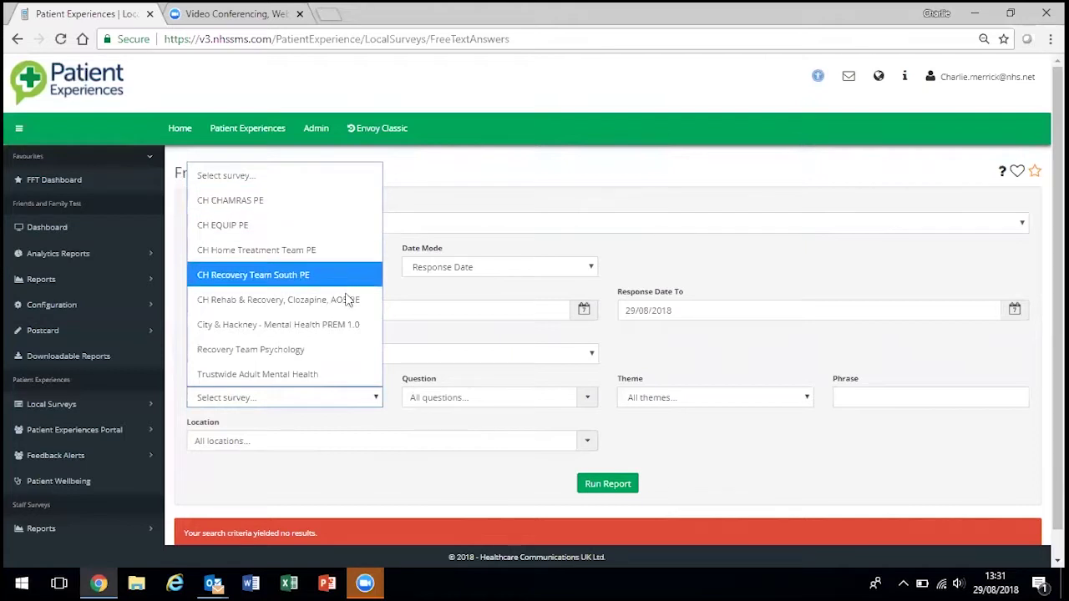
pyautogui.click(352, 328)
pyautogui.click(461, 398)
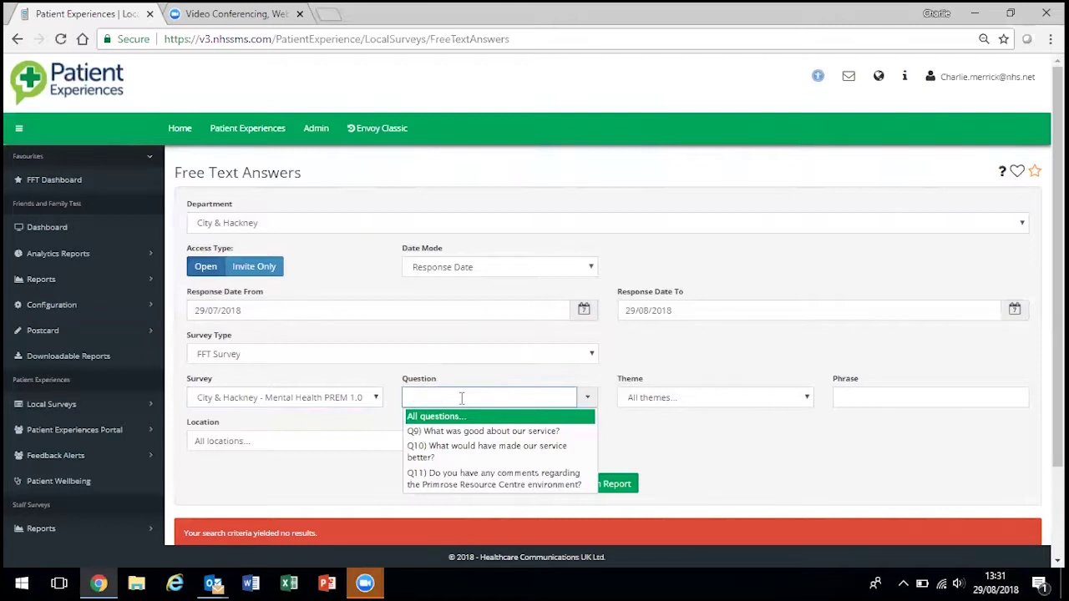
pyautogui.click(468, 420)
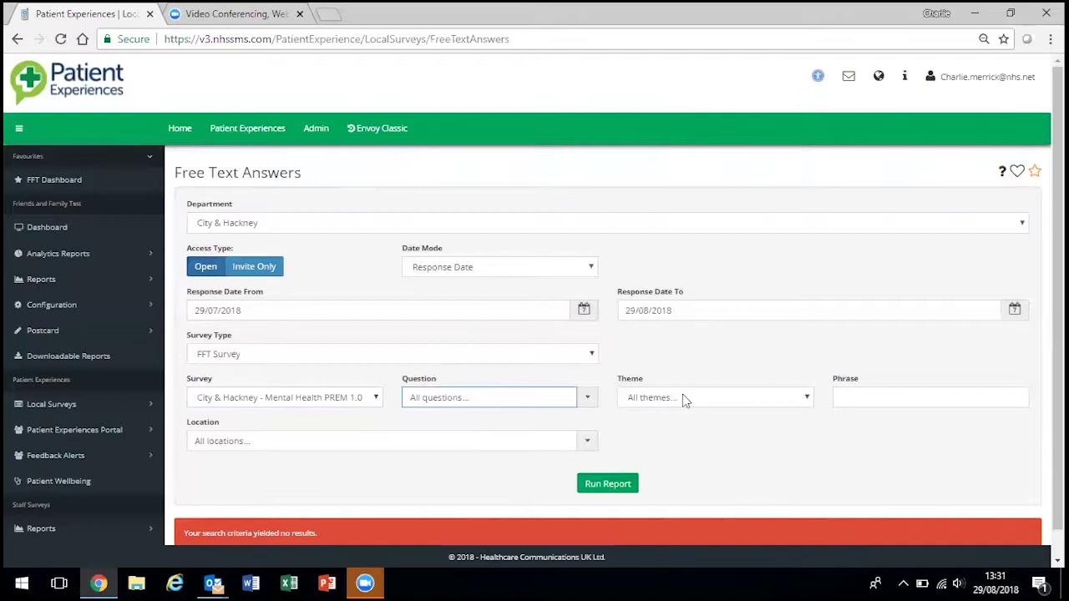
pyautogui.click(598, 490)
pyautogui.click(598, 489)
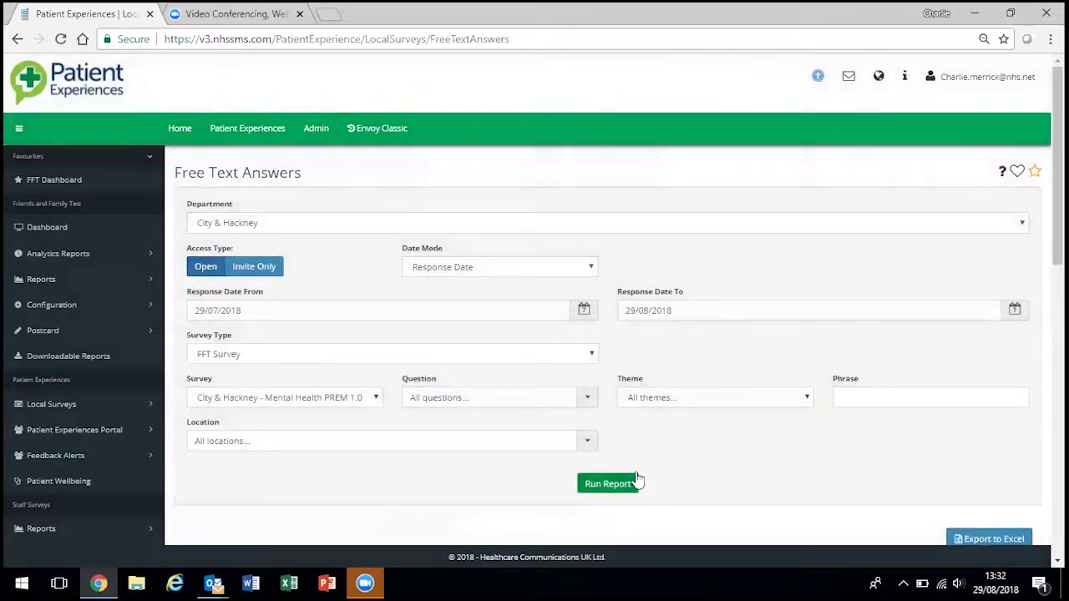
pyautogui.click(760, 400)
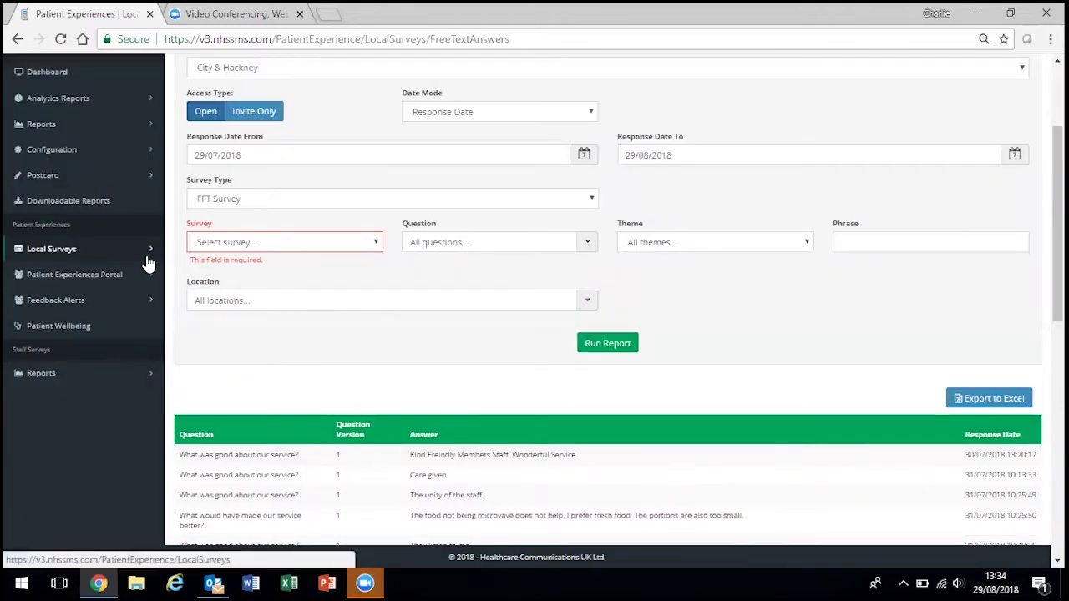
# Run a weekly Local Surveys Trend Analysis for Tower Hamlets Community PE (All teams) from 01/07/2018 to 31/07/2018
pyautogui.click(146, 254)
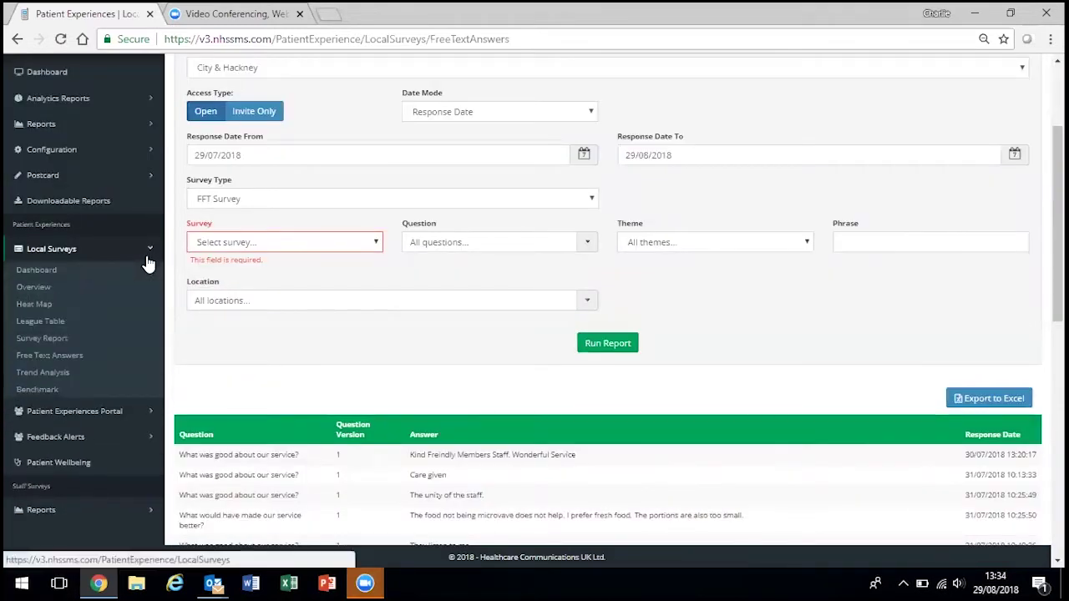
pyautogui.click(146, 376)
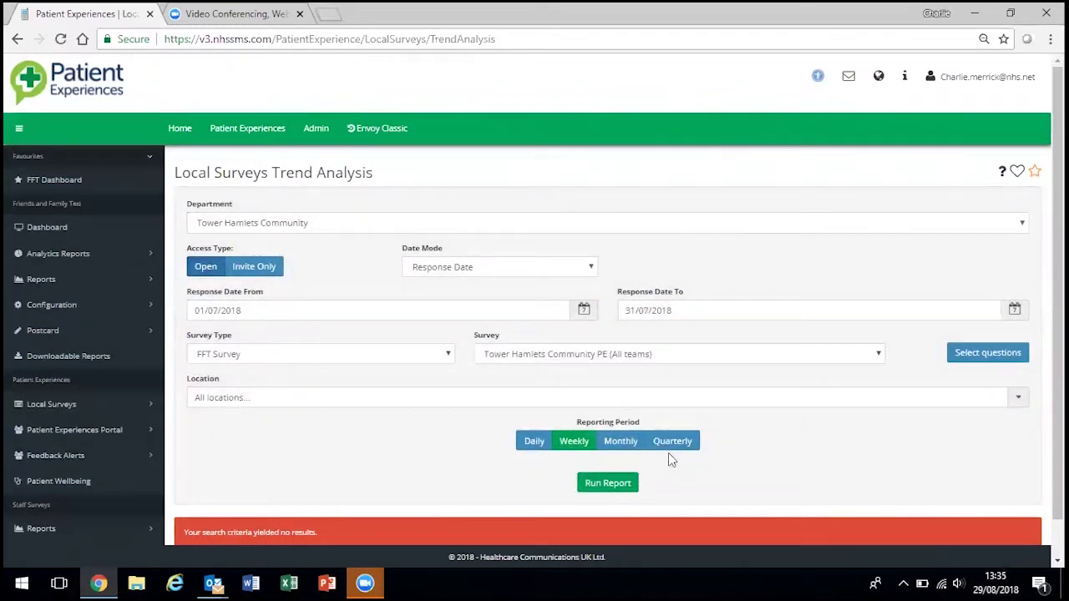
pyautogui.click(614, 482)
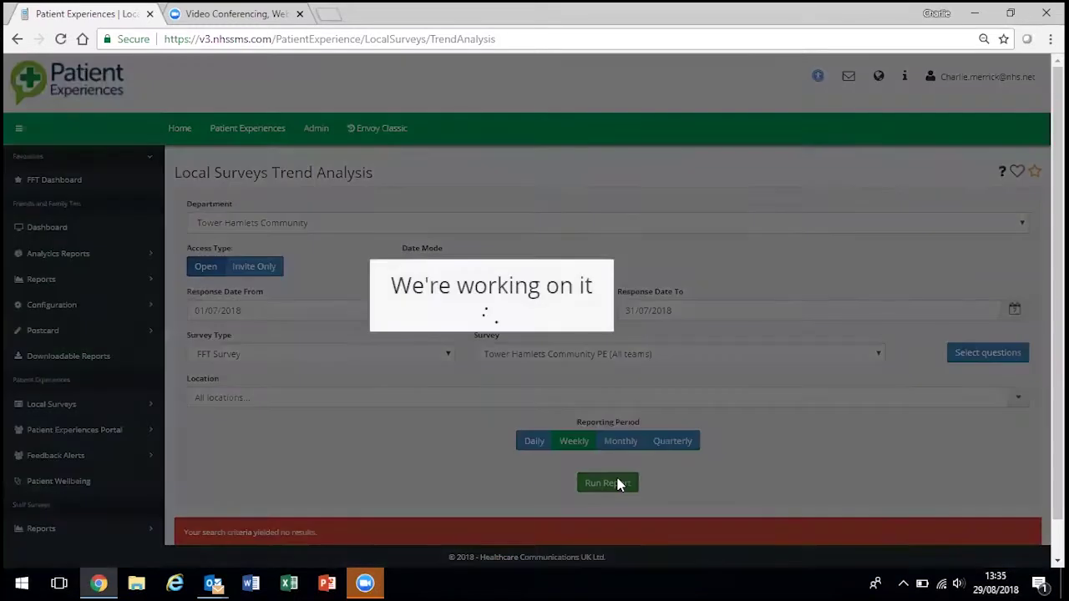
pyautogui.scroll(-3, 618, 486)
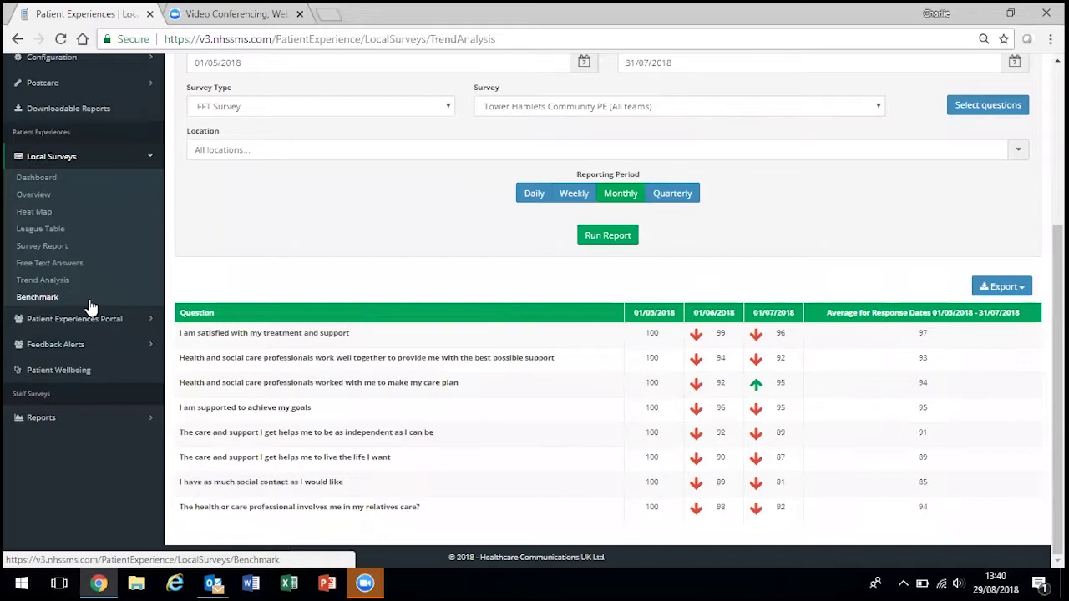
# Open the downloadable Crystal Reports run page and display the options for the Local Surveys - Response Report
pyautogui.click(125, 109)
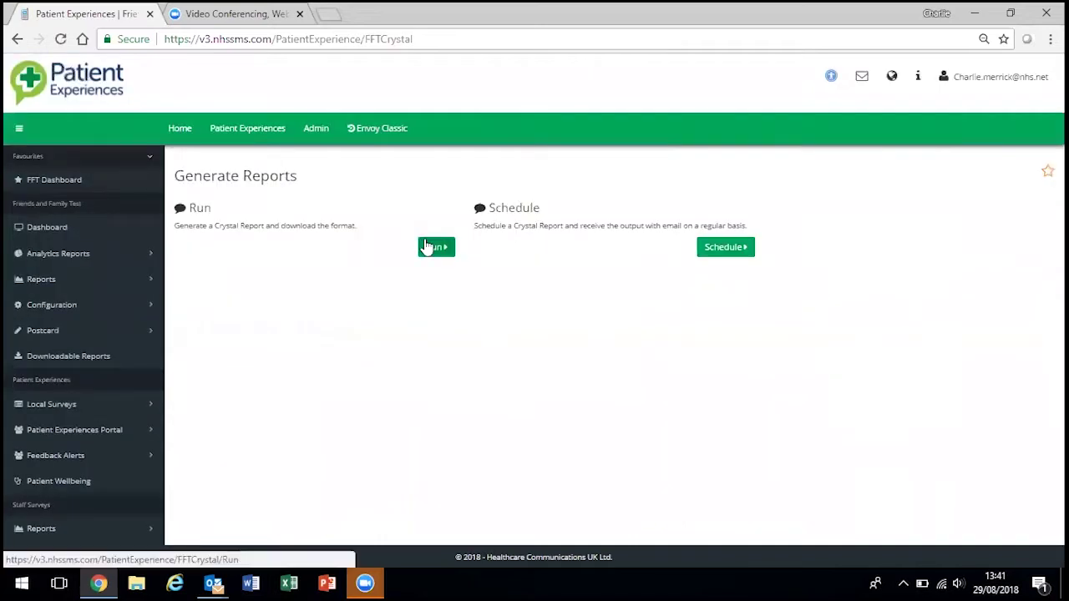
pyautogui.click(428, 244)
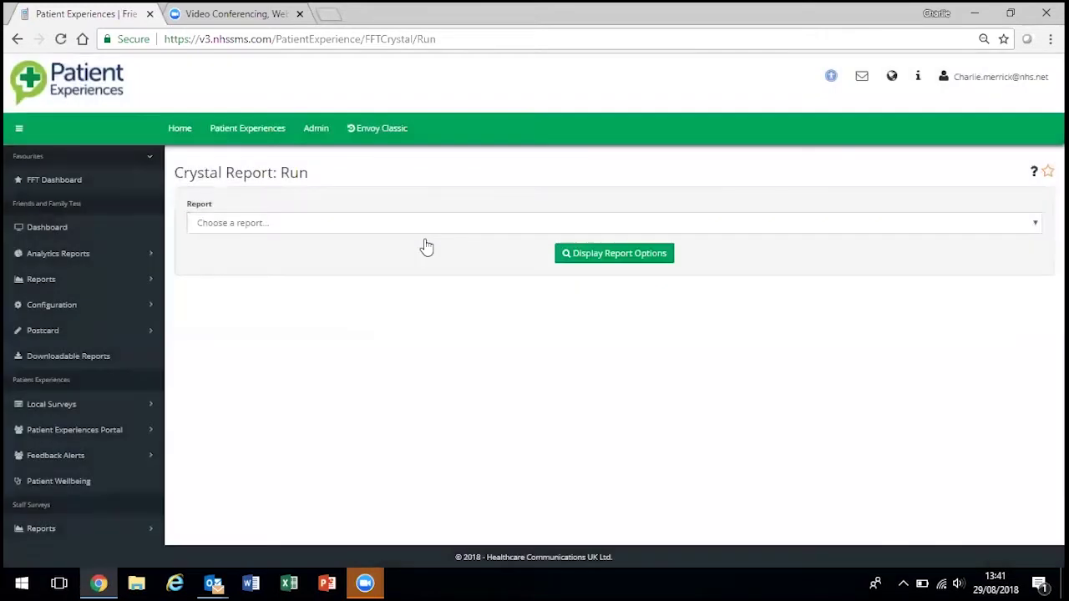
pyautogui.click(422, 229)
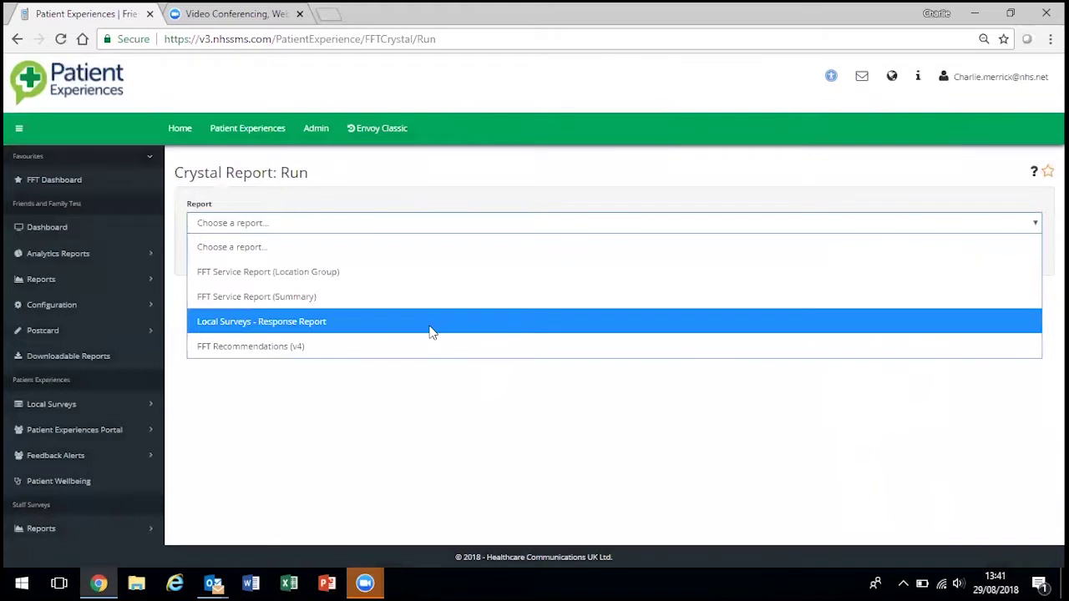
pyautogui.click(431, 331)
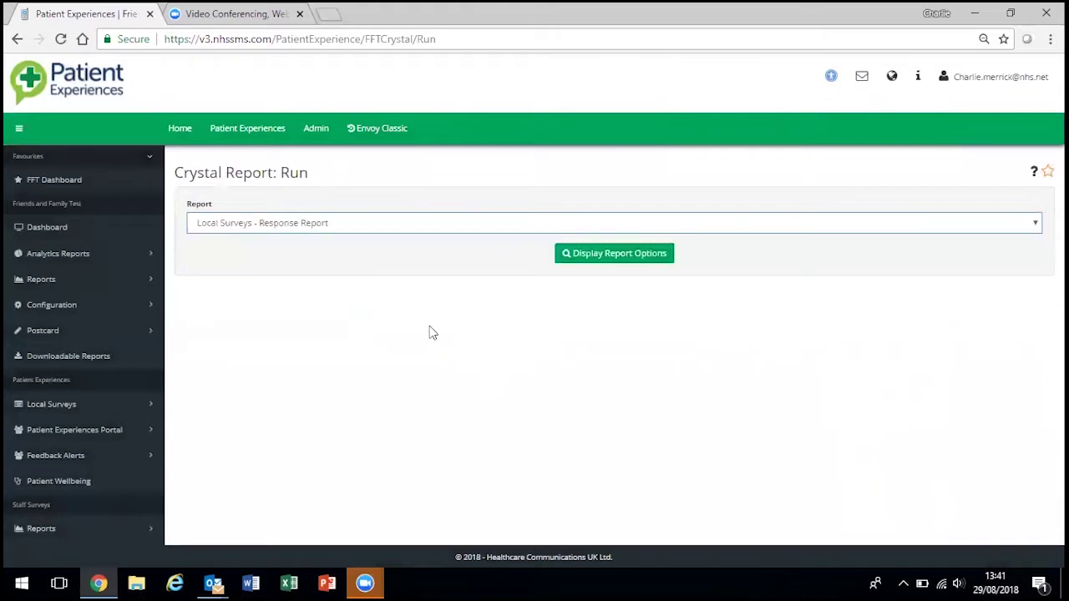
pyautogui.click(576, 260)
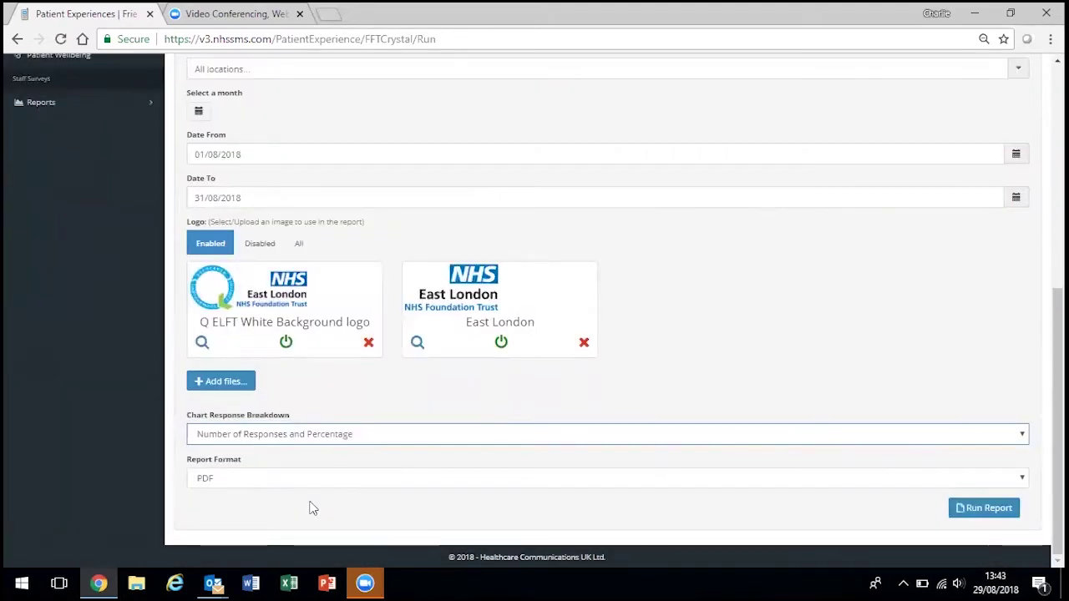
# Generate the Response Report as a PDF for 01/08/2018 to 31/08/2018, then open the downloaded file and review the first question's results
pyautogui.click(990, 509)
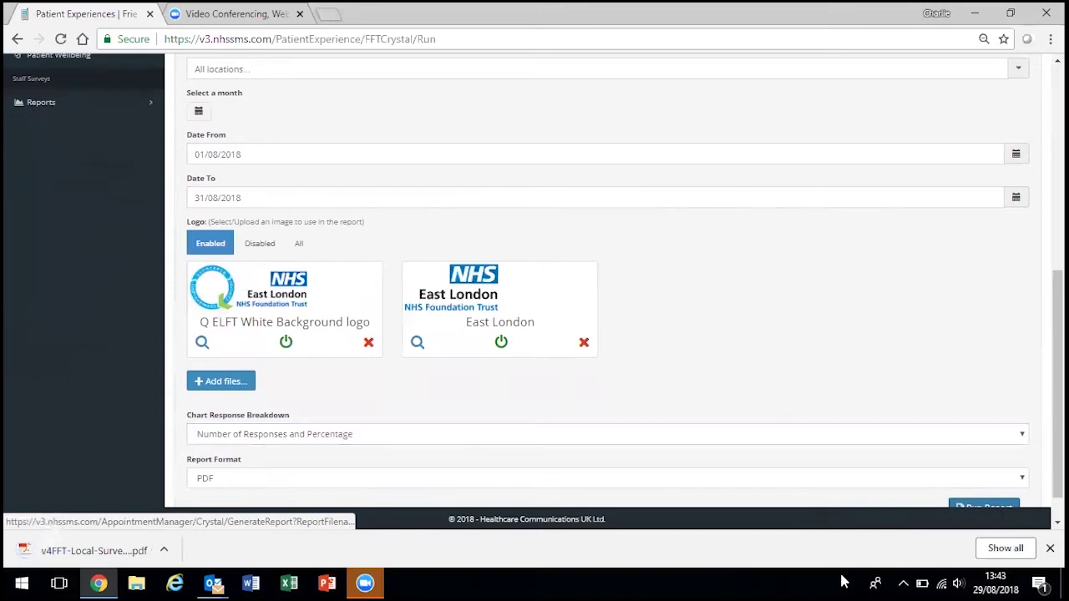
pyautogui.click(75, 539)
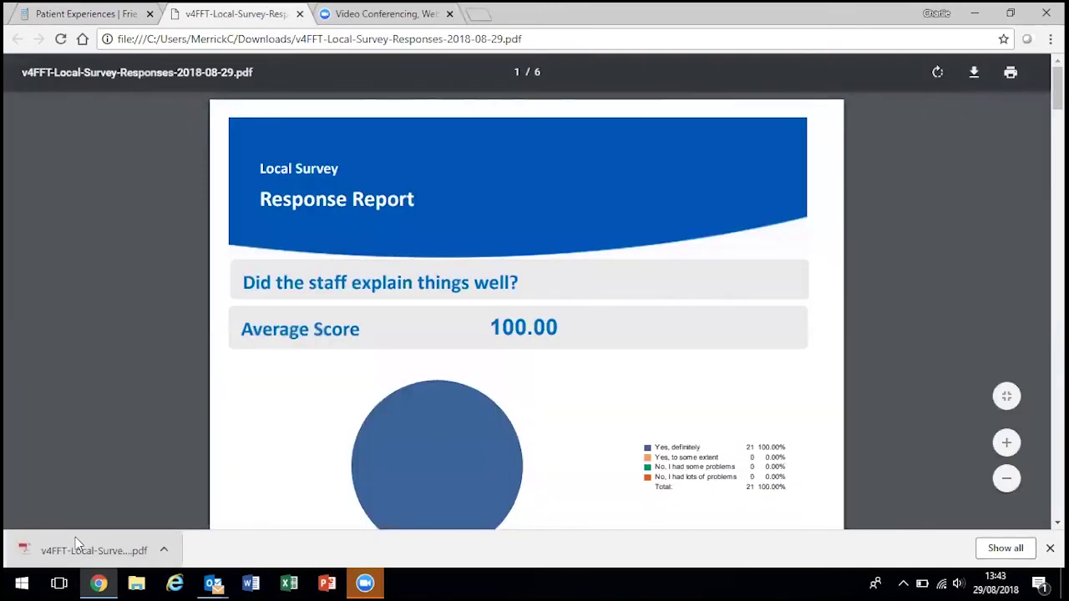
pyautogui.scroll(-2, 697, 281)
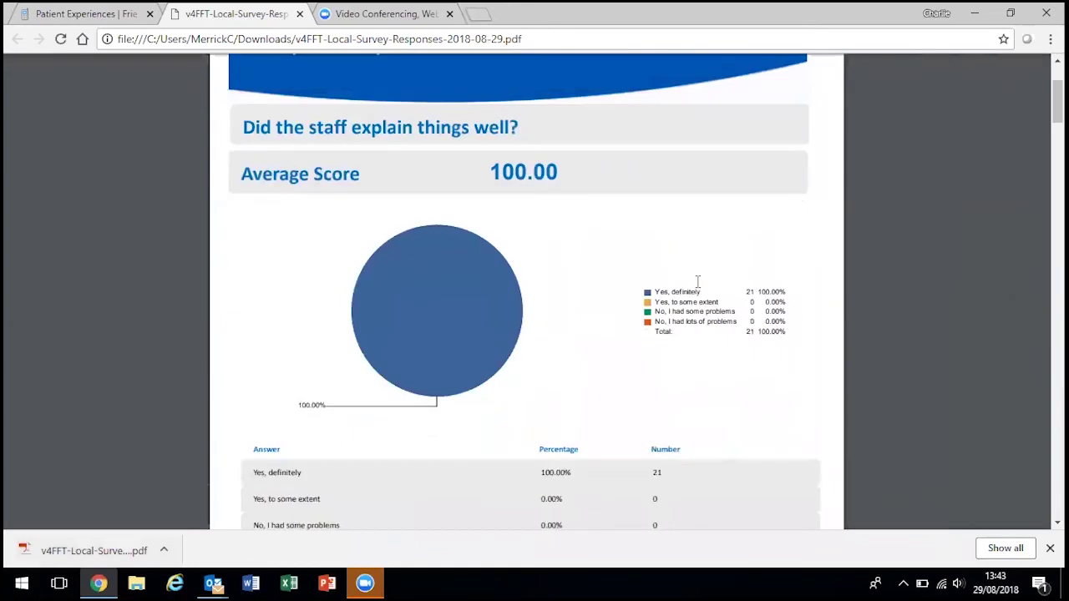